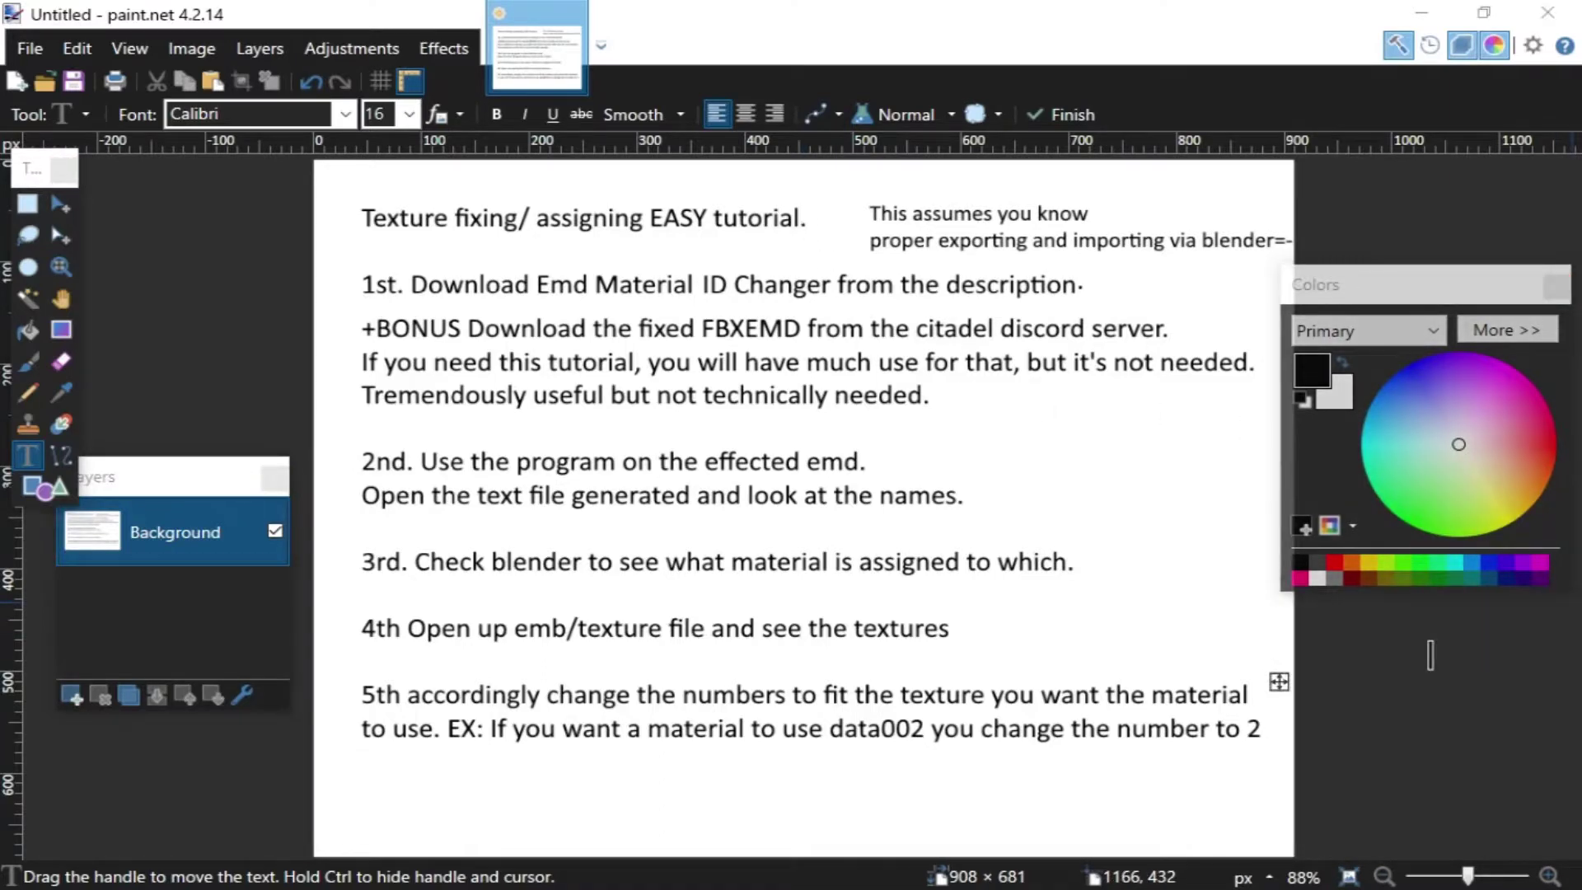
- Highlight the 'EMD MATERIAL ID CHANGER' title on the xenoversemods page in Chrome, then leave the browser
{"action": "key", "text": "alt+Tab"}
{"action": "left_click", "coordinate": [1176, 19]}
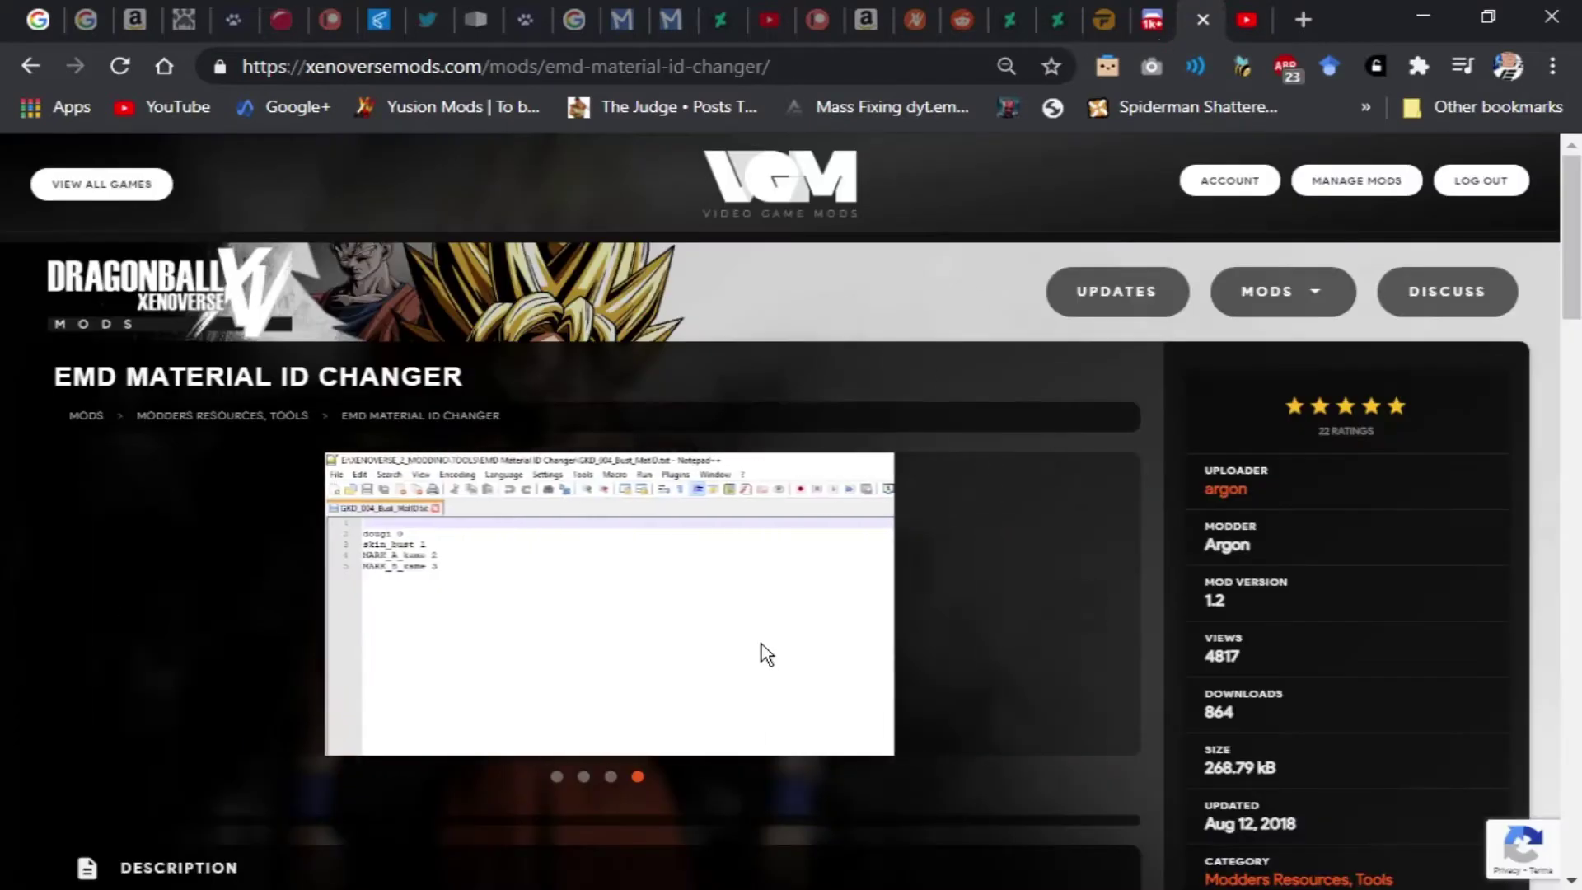
{"action": "scroll", "coordinate": [759, 651], "scroll_direction": "down", "scroll_amount": 8}
{"action": "scroll", "coordinate": [762, 664], "scroll_direction": "up", "scroll_amount": 10}
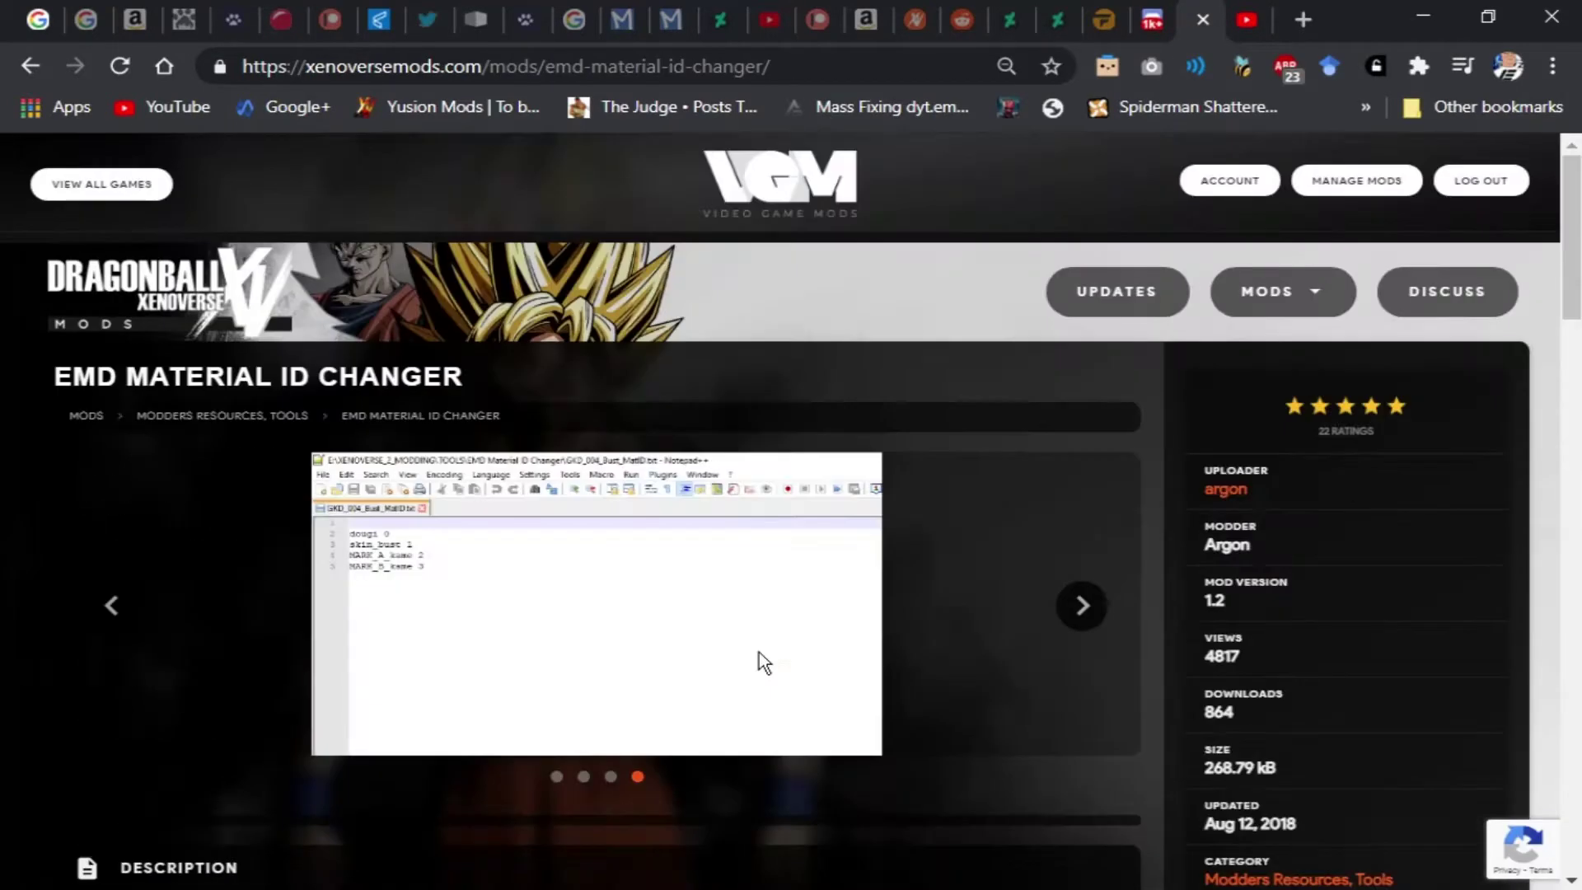
{"action": "mouse_move", "coordinate": [28, 393]}
{"action": "left_mouse_down"}
{"action": "mouse_move", "coordinate": [445, 377]}
{"action": "mouse_move", "coordinate": [479, 396]}
{"action": "left_mouse_up"}
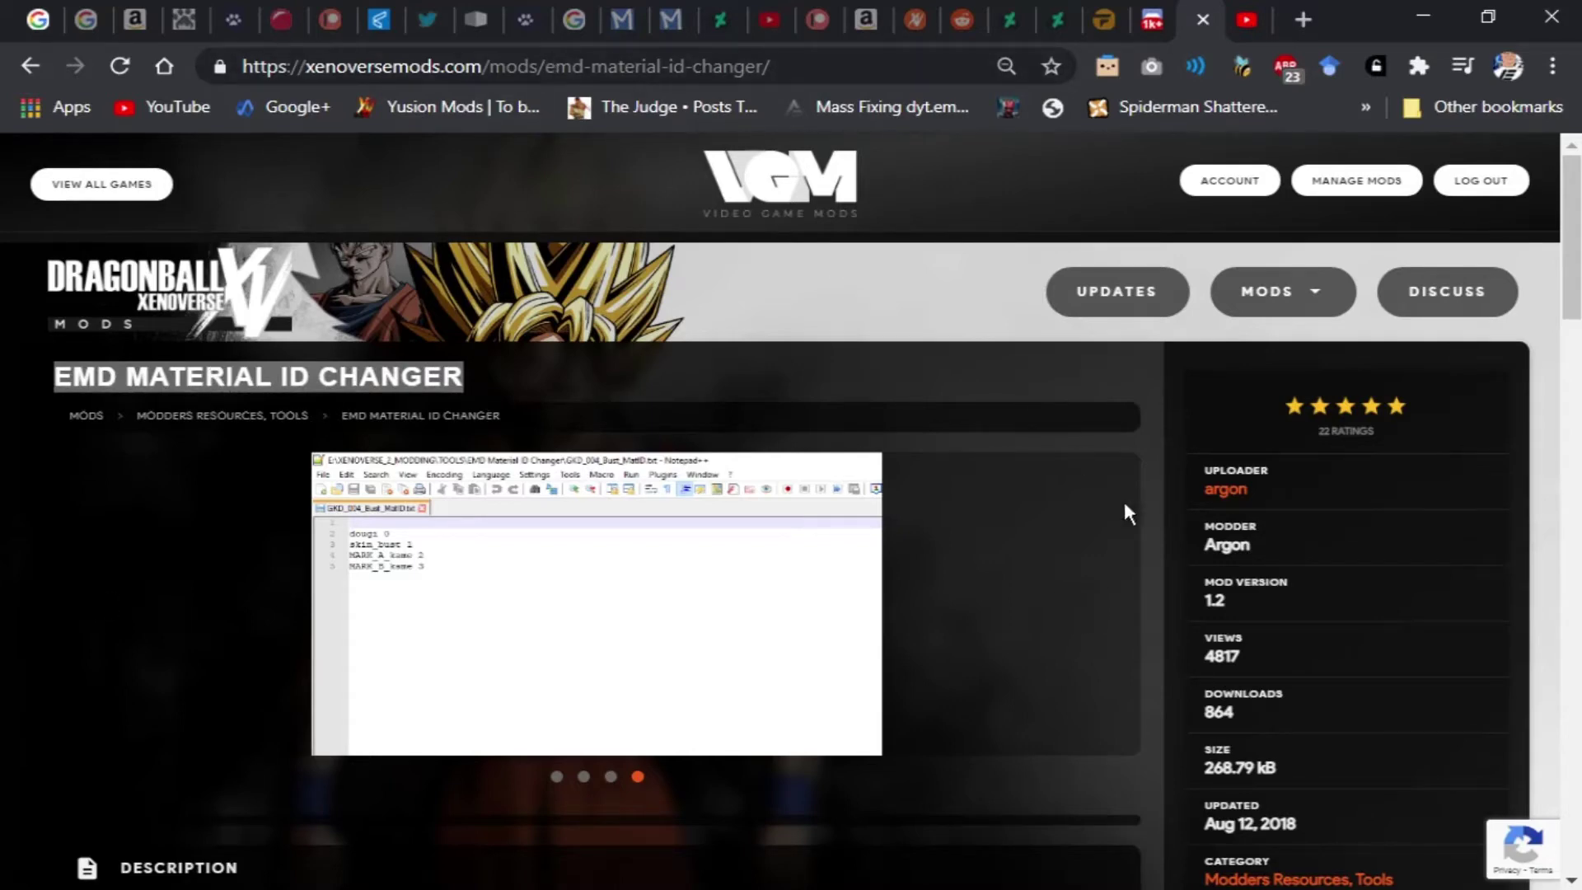
{"action": "key", "text": "alt+Tab"}
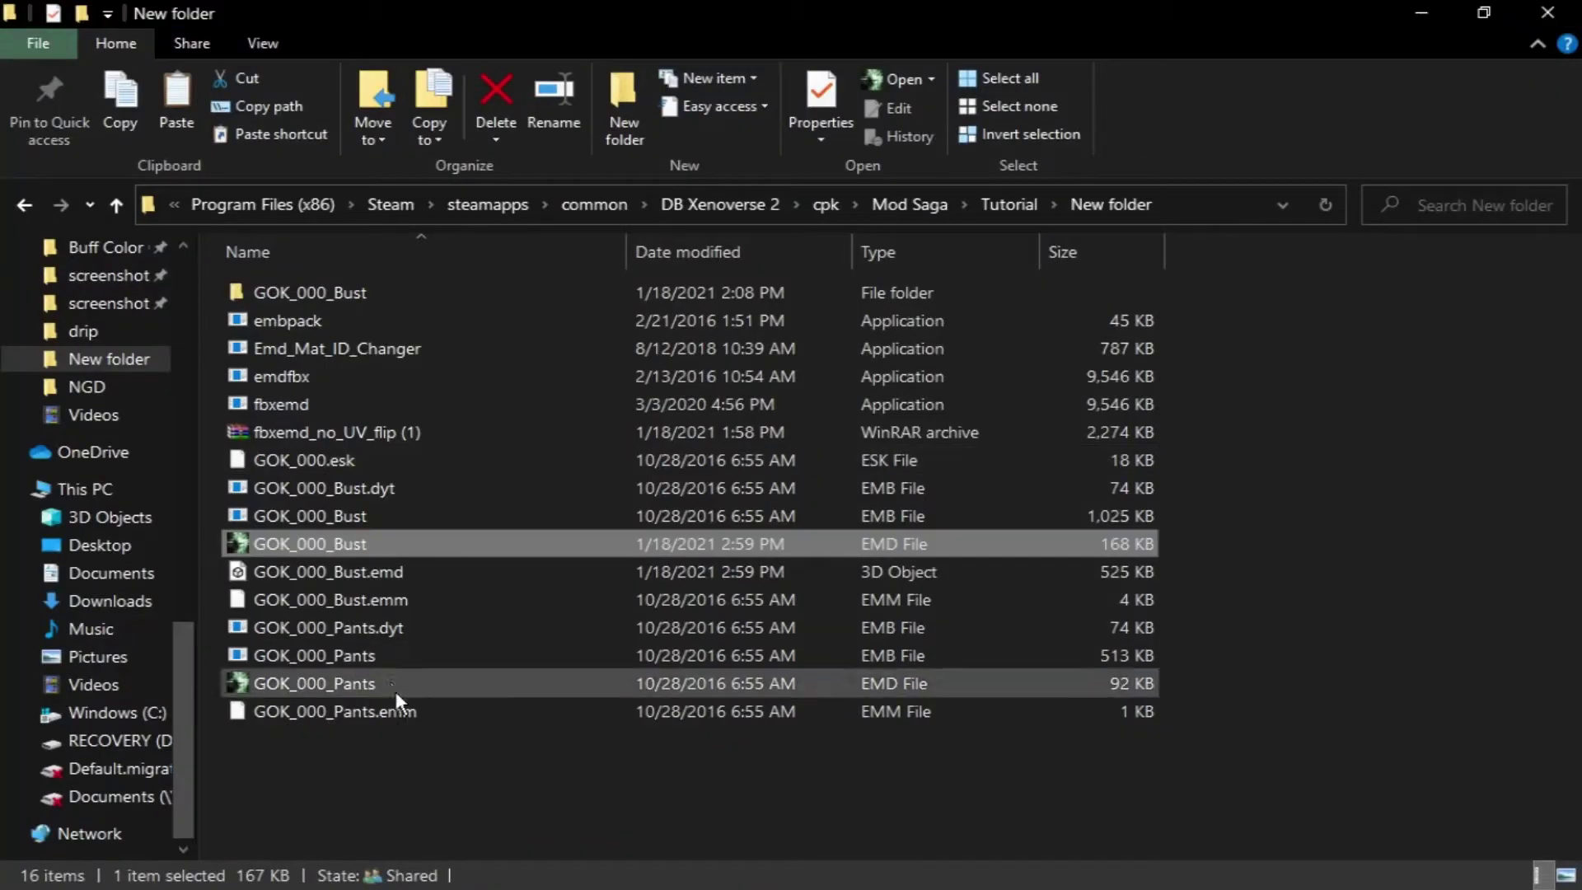
{"action": "left_click", "coordinate": [308, 352]}
{"action": "left_click", "coordinate": [1419, 504]}
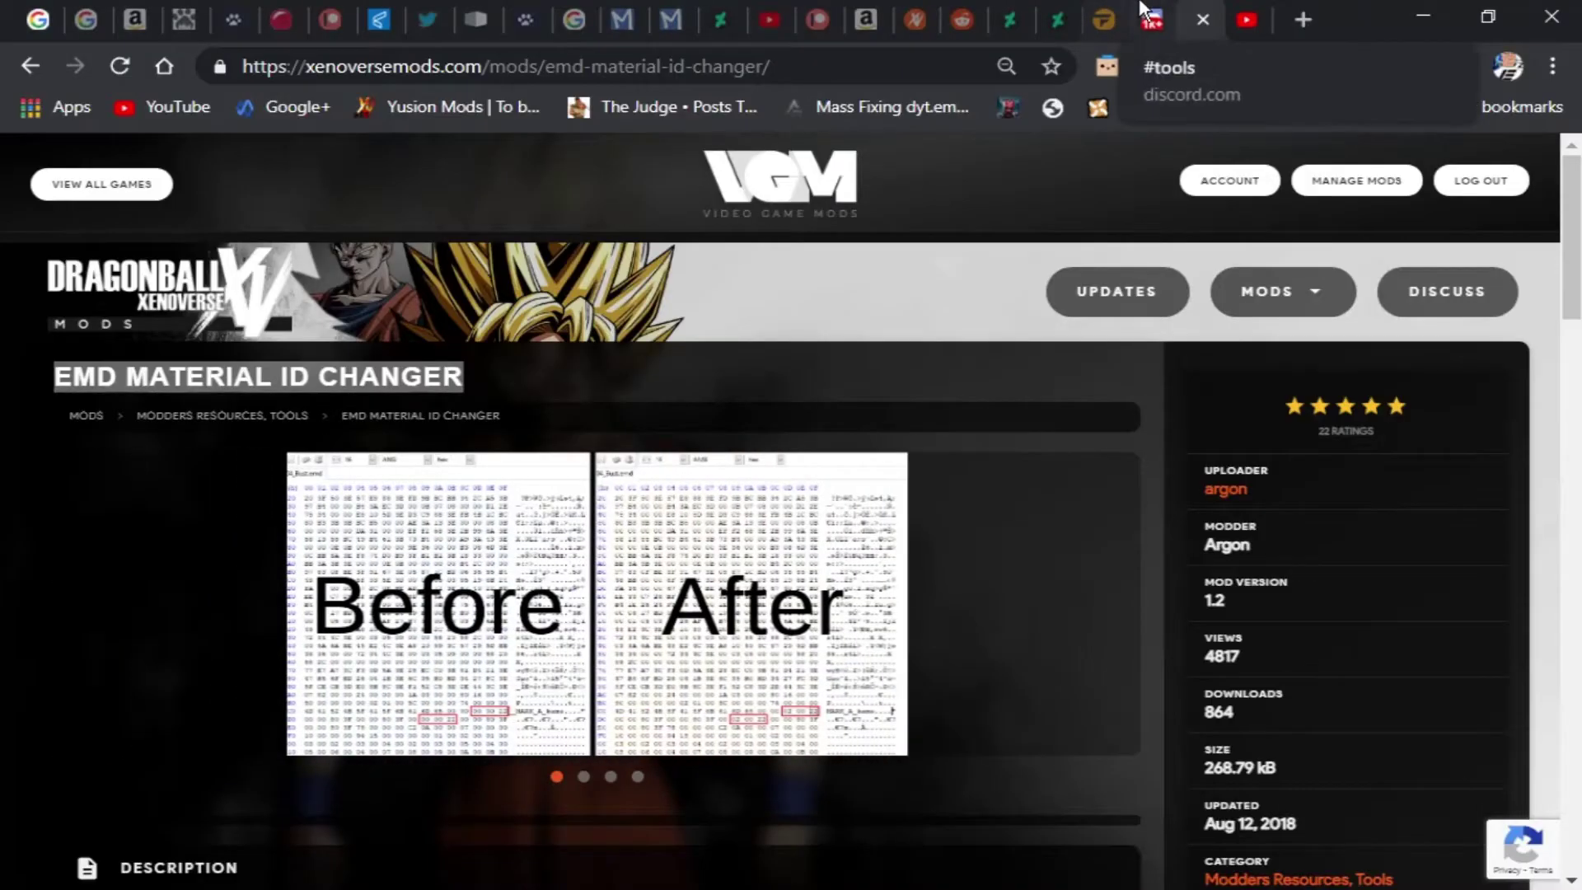
- Show the March 2020 fbxemd_no_UV_flip.rar post in Discord's #tools channel, then return to Explorer
{"action": "left_click", "coordinate": [1154, 19]}
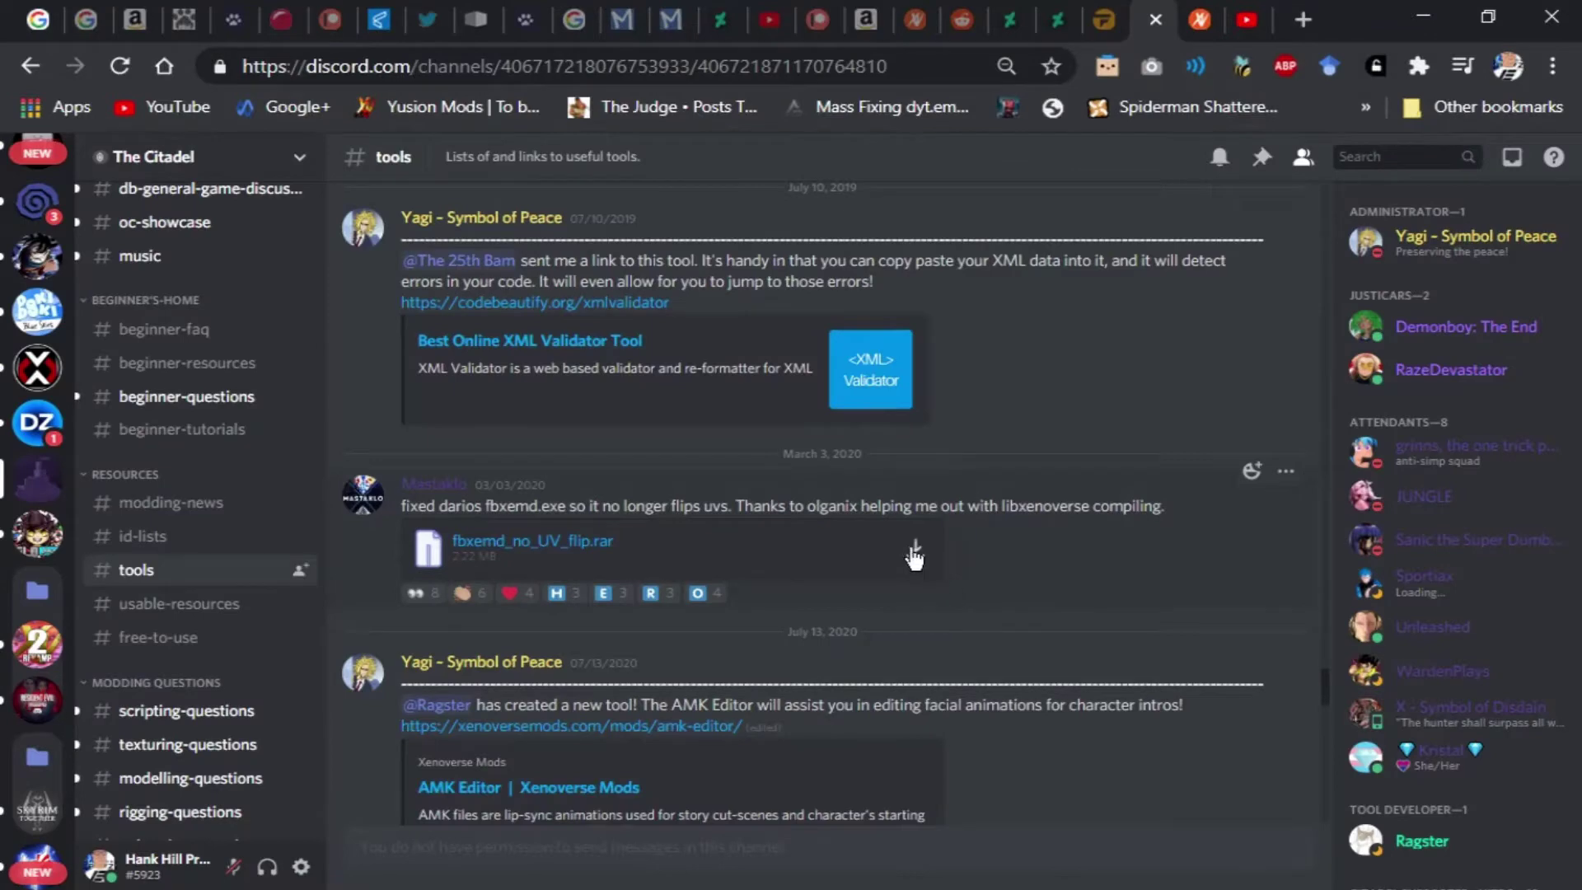
{"action": "scroll", "coordinate": [604, 583], "scroll_direction": "down", "scroll_amount": 8}
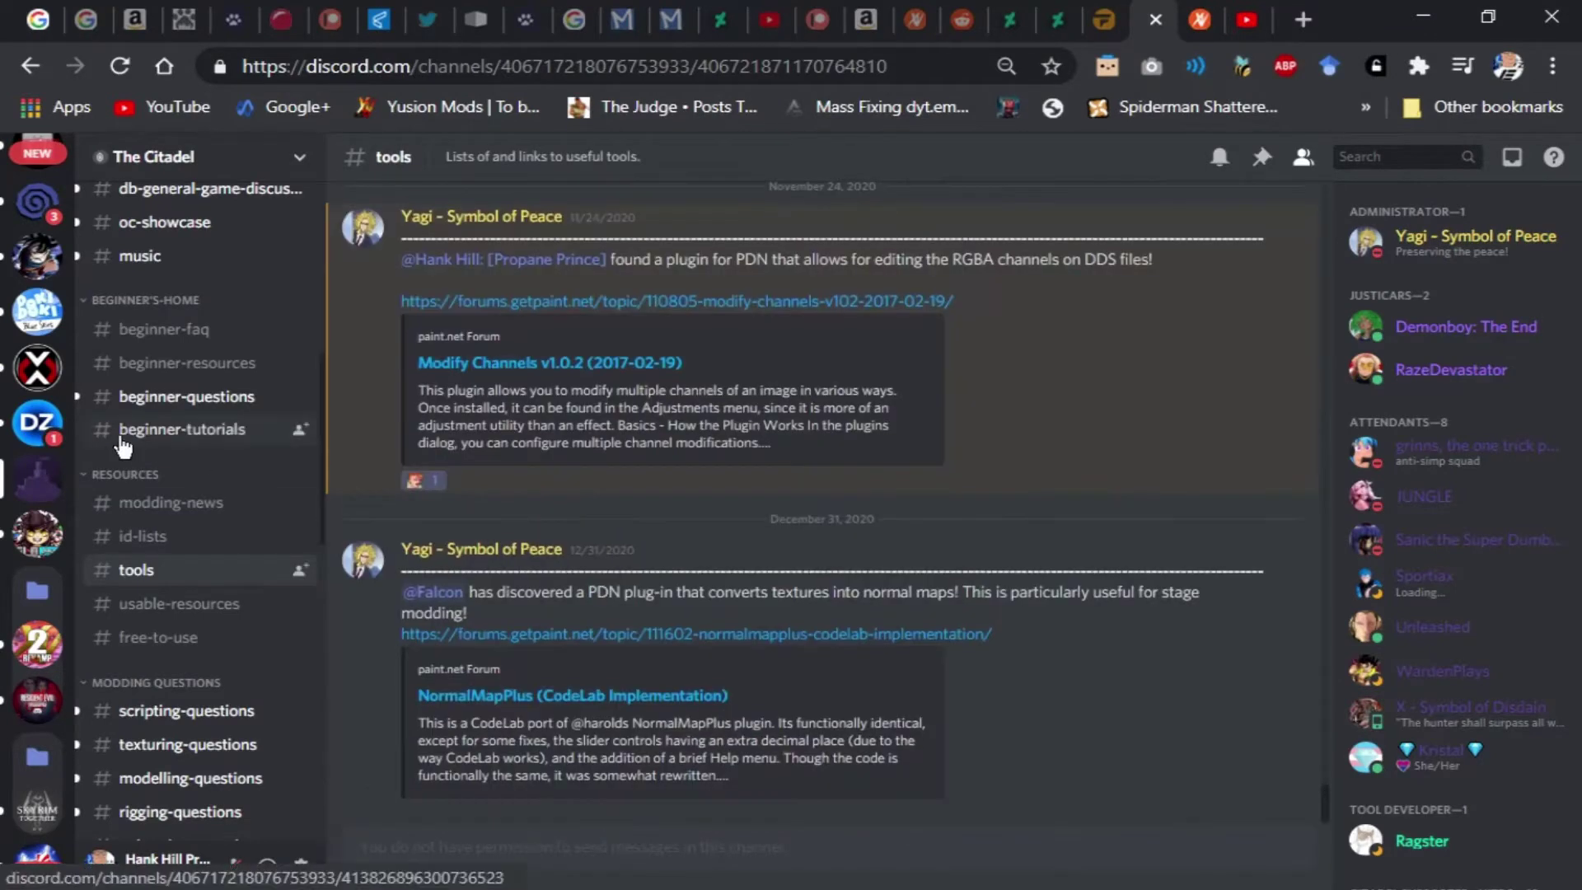
{"action": "scroll", "coordinate": [185, 494], "scroll_direction": "up", "scroll_amount": 5}
{"action": "scroll", "coordinate": [144, 479], "scroll_direction": "down", "scroll_amount": 5}
{"action": "scroll", "coordinate": [145, 478], "scroll_direction": "up", "scroll_amount": 5}
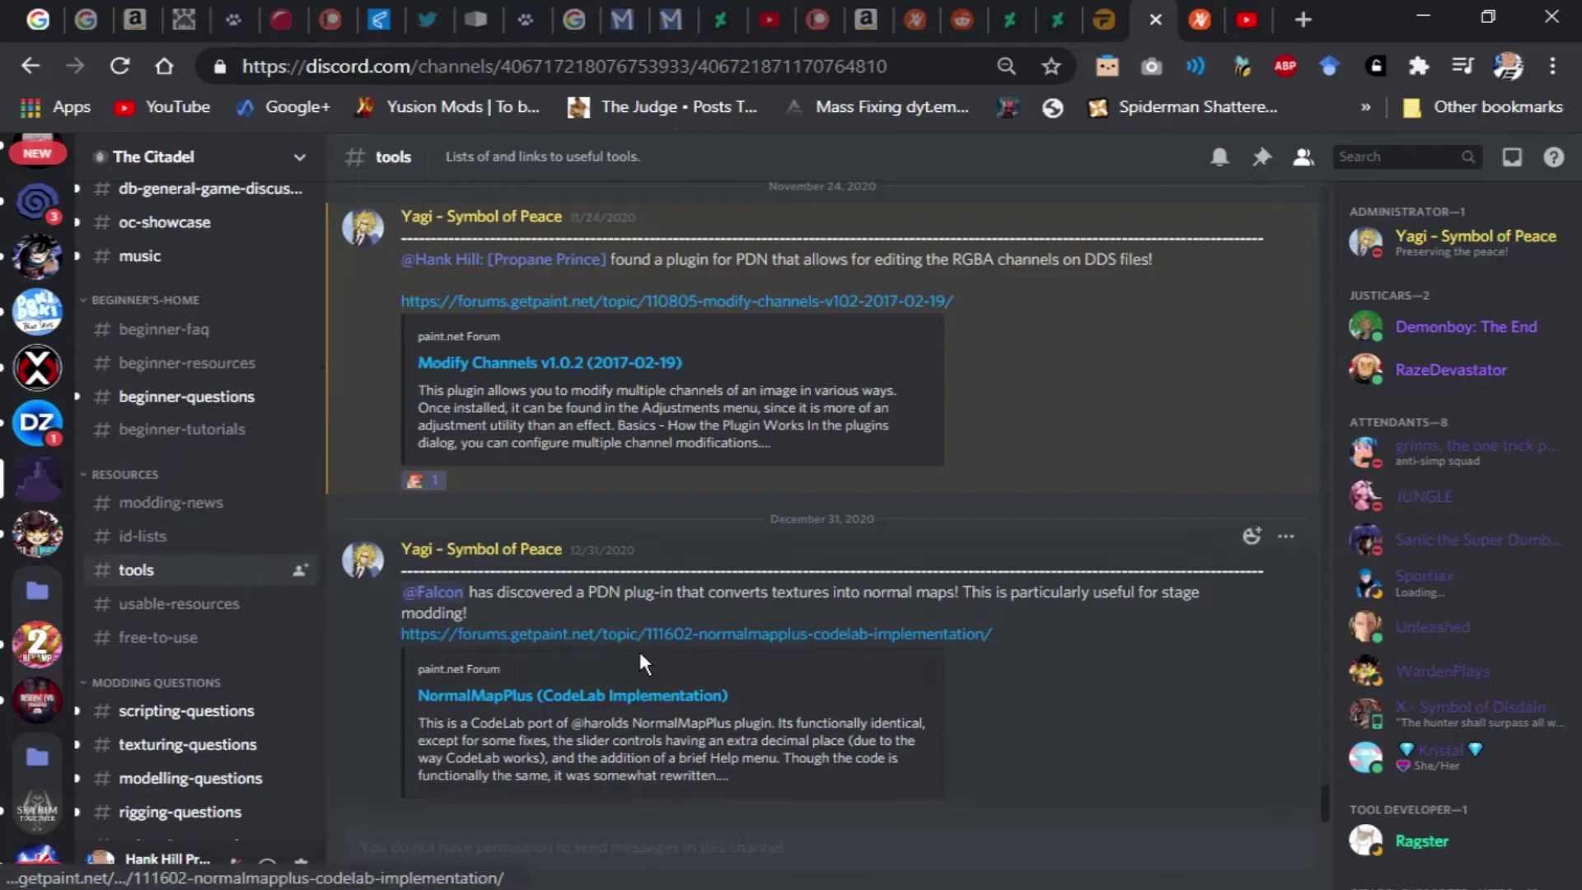
{"action": "scroll", "coordinate": [640, 648], "scroll_direction": "up", "scroll_amount": 8}
{"action": "scroll", "coordinate": [641, 647], "scroll_direction": "up", "scroll_amount": 6}
{"action": "scroll", "coordinate": [640, 648], "scroll_direction": "up", "scroll_amount": 1}
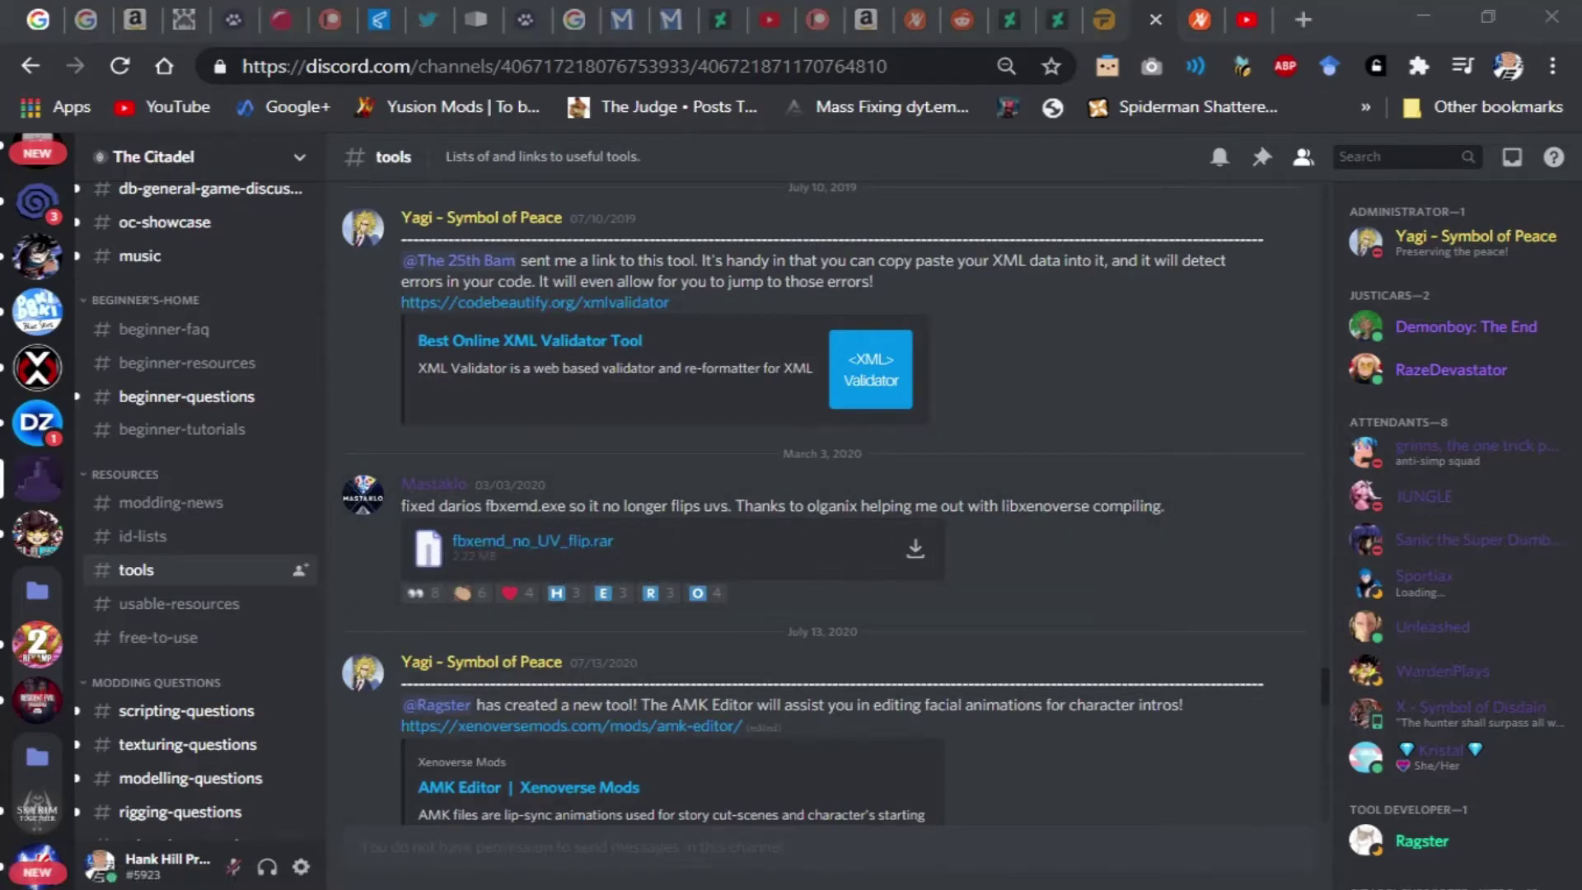
{"action": "key", "text": "alt+Tab"}
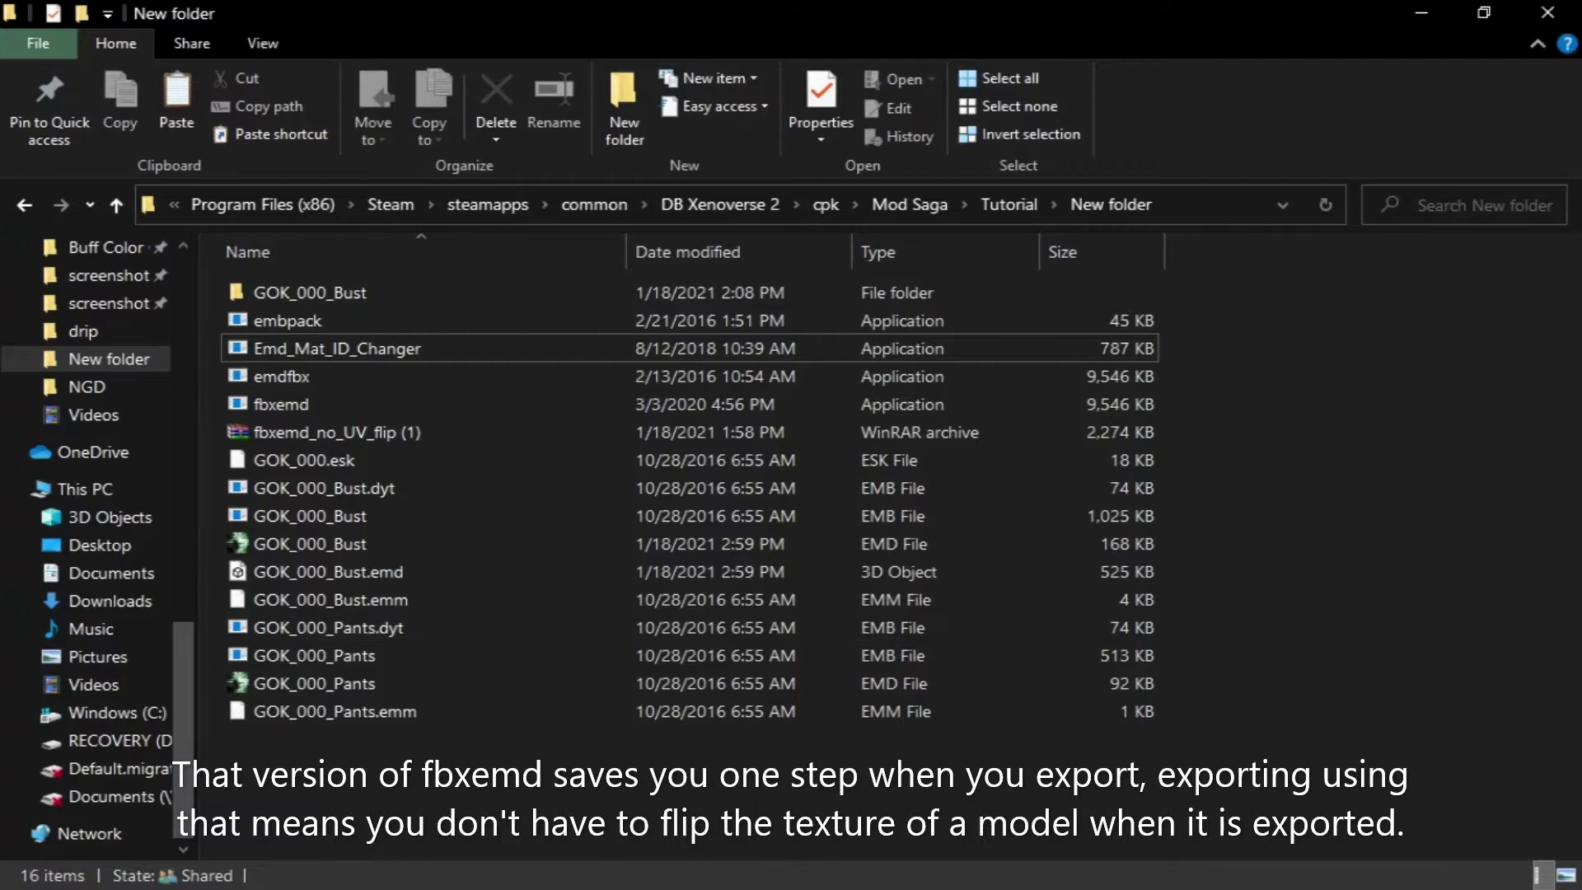
{"action": "double_click", "coordinate": [424, 296]}
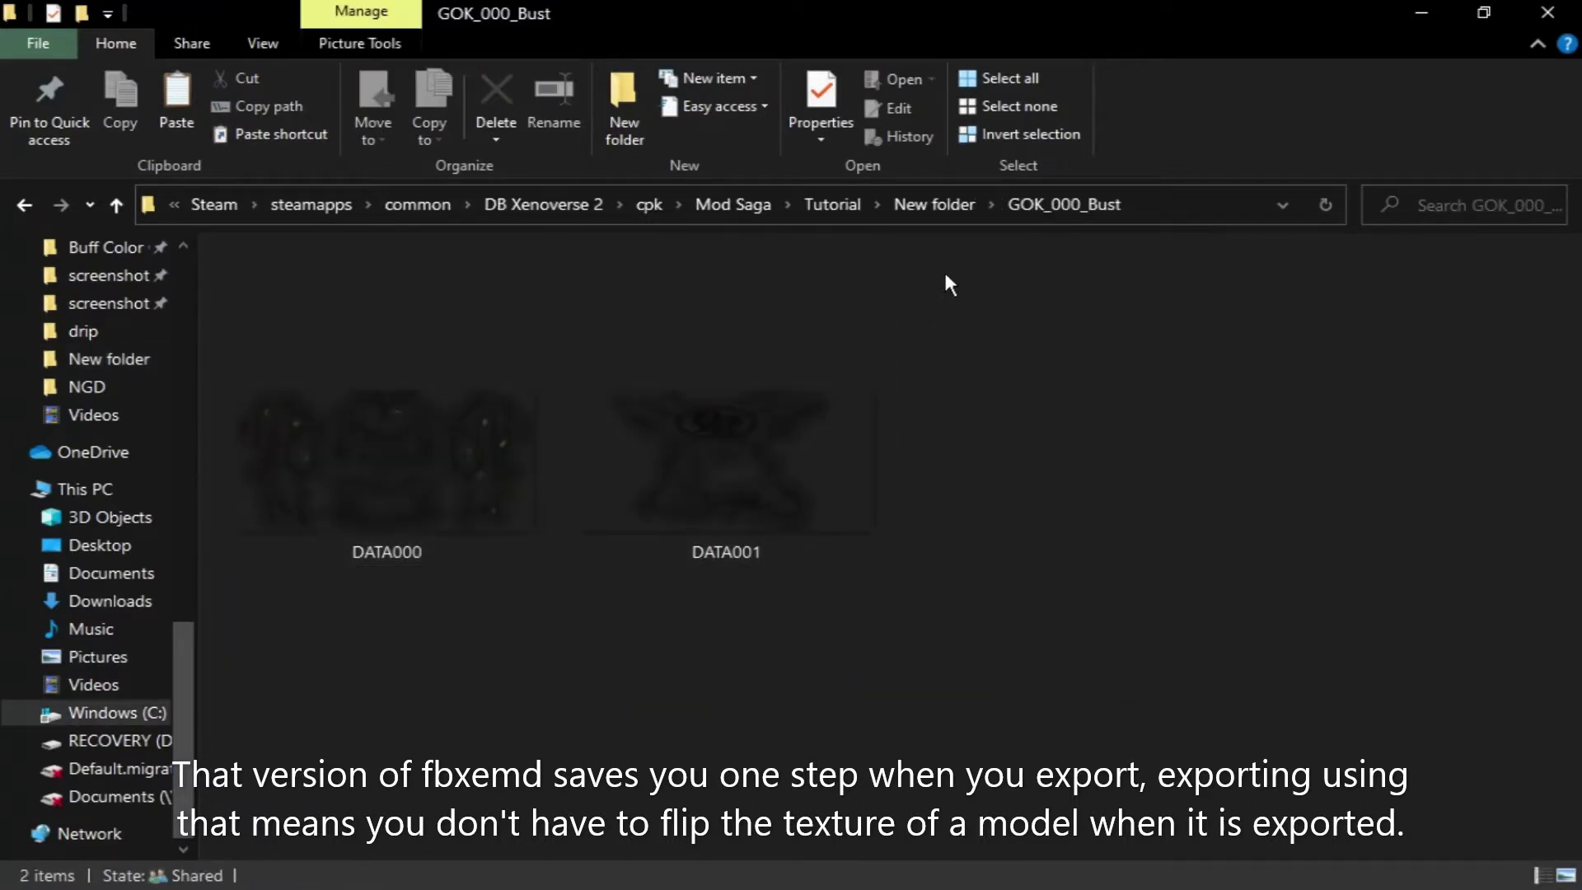
{"action": "left_click", "coordinate": [933, 204]}
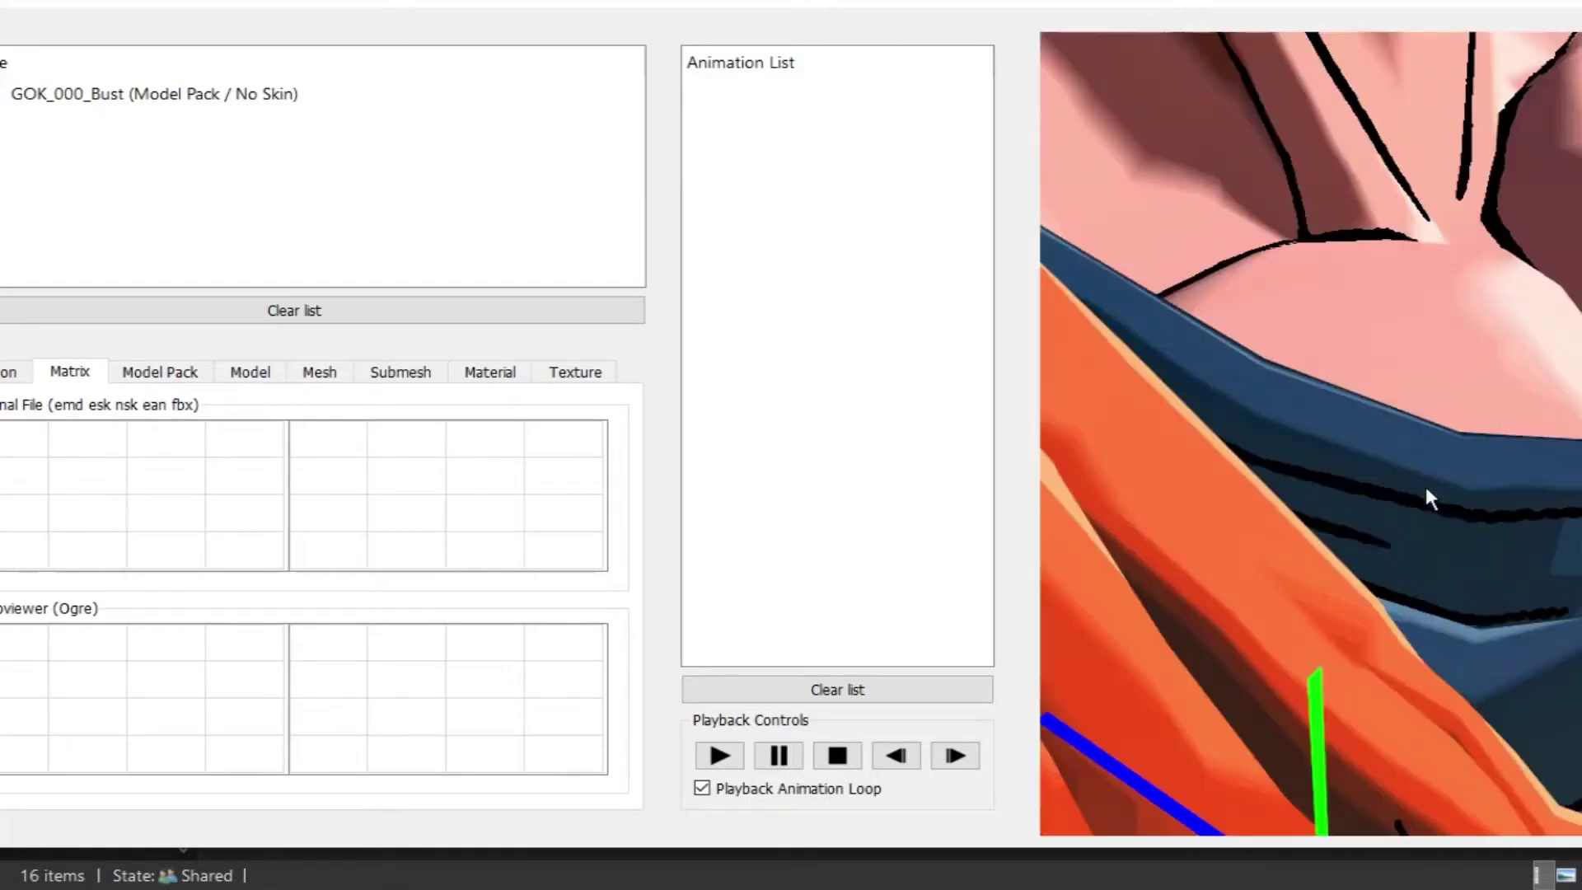
{"action": "scroll", "coordinate": [1424, 482], "scroll_direction": "down", "scroll_amount": 5}
{"action": "scroll", "coordinate": [1352, 457], "scroll_direction": "down", "scroll_amount": 5}
{"action": "scroll", "coordinate": [1257, 463], "scroll_direction": "up", "scroll_amount": 4}
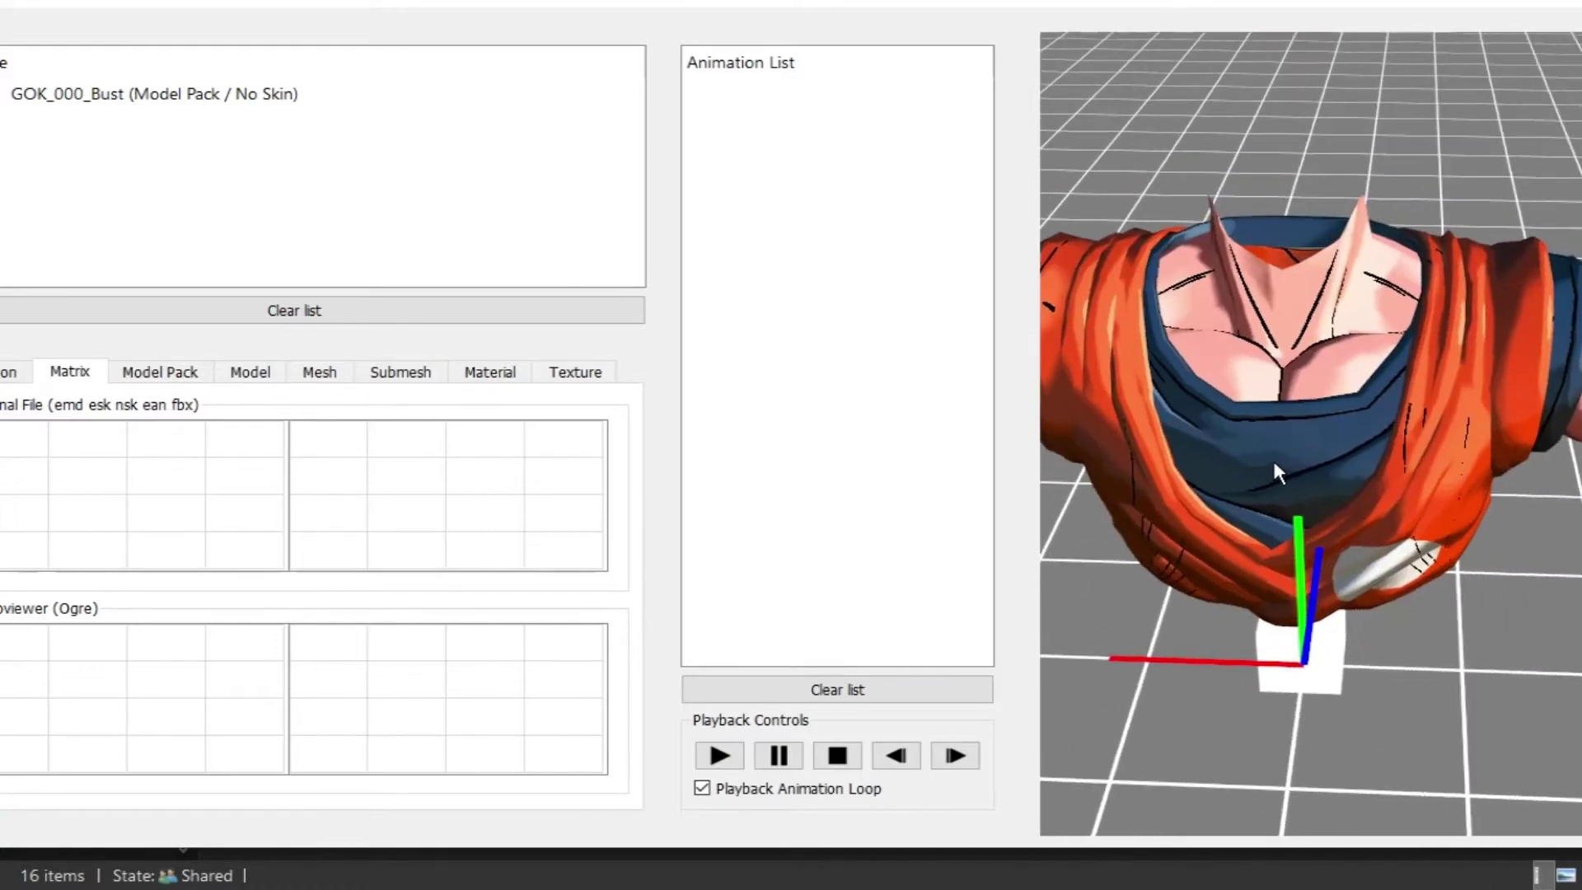
{"action": "scroll", "coordinate": [1272, 458], "scroll_direction": "up", "scroll_amount": 3}
{"action": "scroll", "coordinate": [1272, 457], "scroll_direction": "down", "scroll_amount": 5}
{"action": "mouse_move", "coordinate": [1272, 457]}
{"action": "left_mouse_down"}
{"action": "mouse_move", "coordinate": [903, 455]}
{"action": "mouse_move", "coordinate": [1304, 329]}
{"action": "left_mouse_up"}
{"action": "scroll", "coordinate": [1301, 337], "scroll_direction": "up", "scroll_amount": 3}
{"action": "scroll", "coordinate": [1262, 387], "scroll_direction": "up", "scroll_amount": 4}
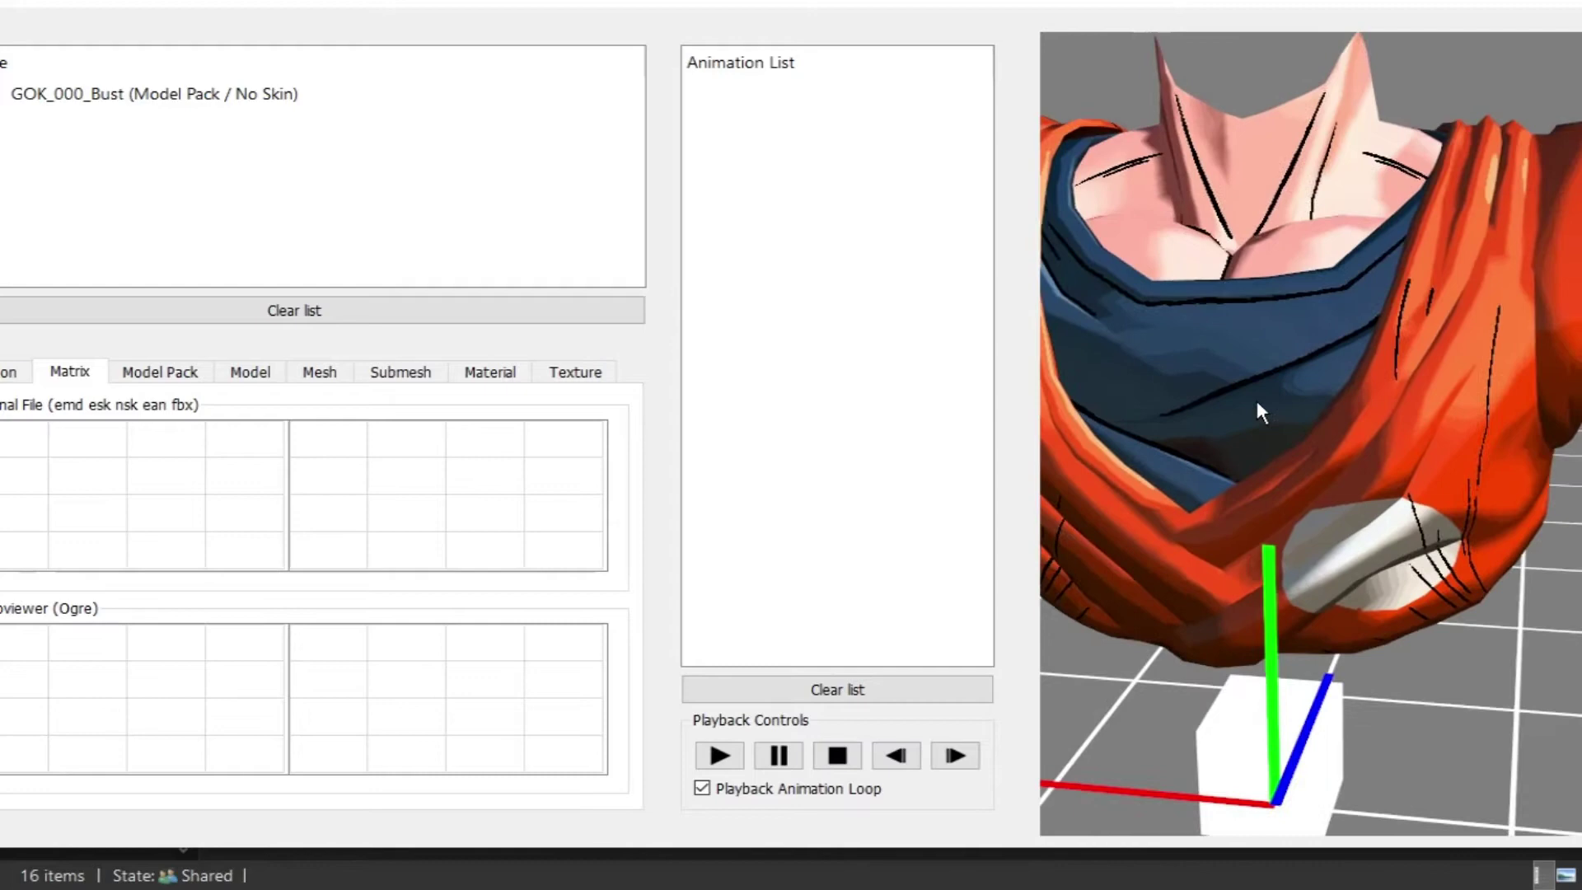
{"action": "scroll", "coordinate": [1257, 401], "scroll_direction": "down", "scroll_amount": 1}
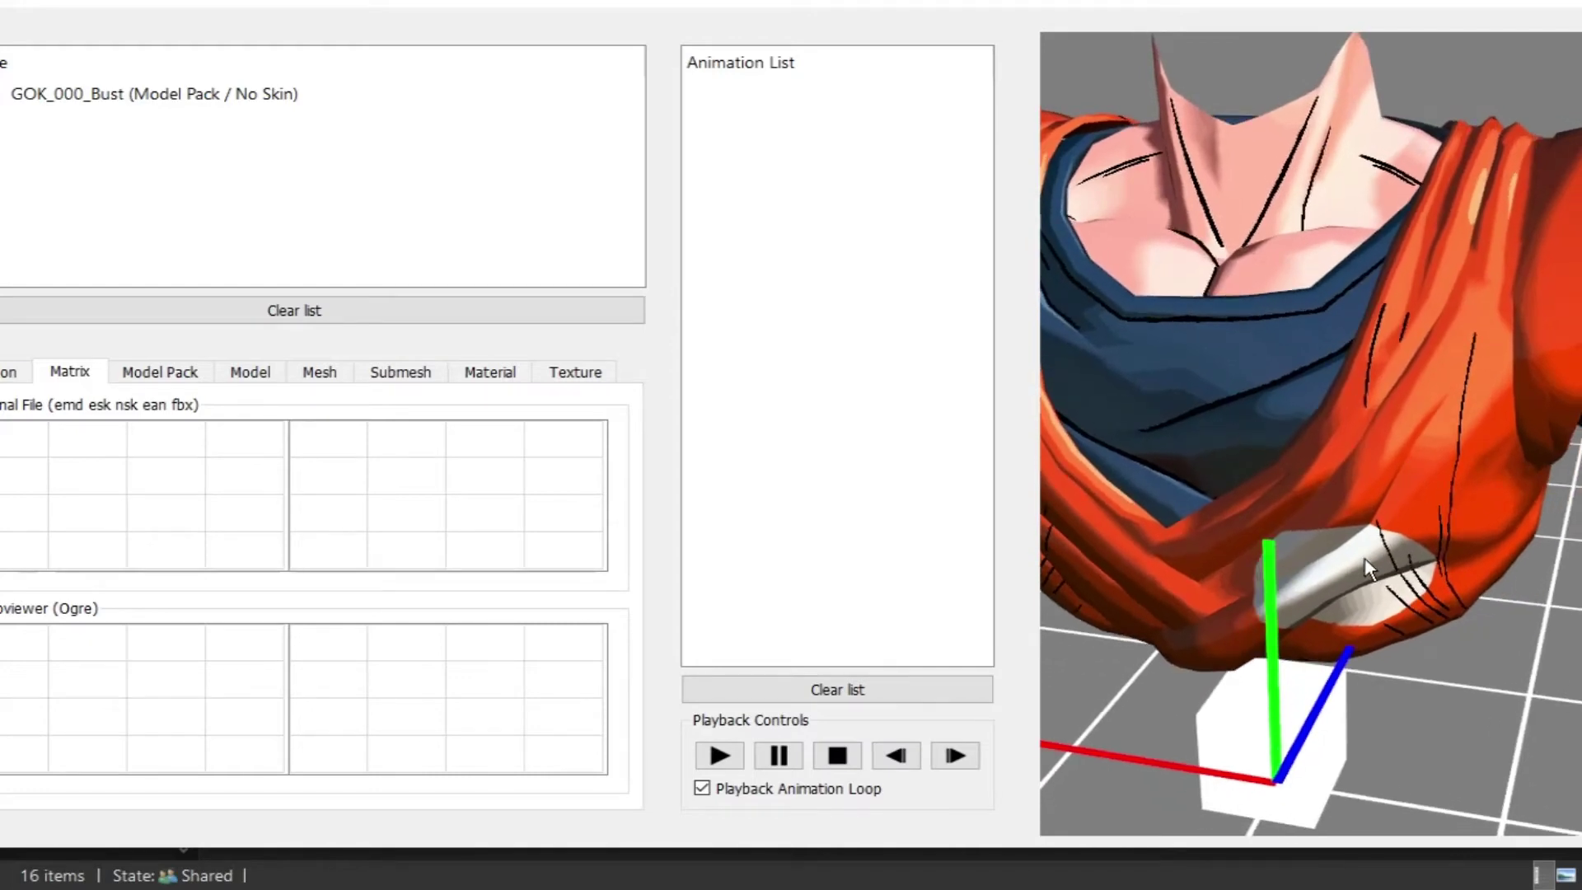
{"action": "mouse_move", "coordinate": [1370, 567]}
{"action": "left_mouse_down"}
{"action": "mouse_move", "coordinate": [1311, 544]}
{"action": "mouse_move", "coordinate": [1314, 461]}
{"action": "mouse_move", "coordinate": [1391, 440]}
{"action": "mouse_move", "coordinate": [1229, 479]}
{"action": "mouse_move", "coordinate": [1290, 456]}
{"action": "mouse_move", "coordinate": [1427, 499]}
{"action": "mouse_move", "coordinate": [1301, 328]}
{"action": "left_mouse_up"}
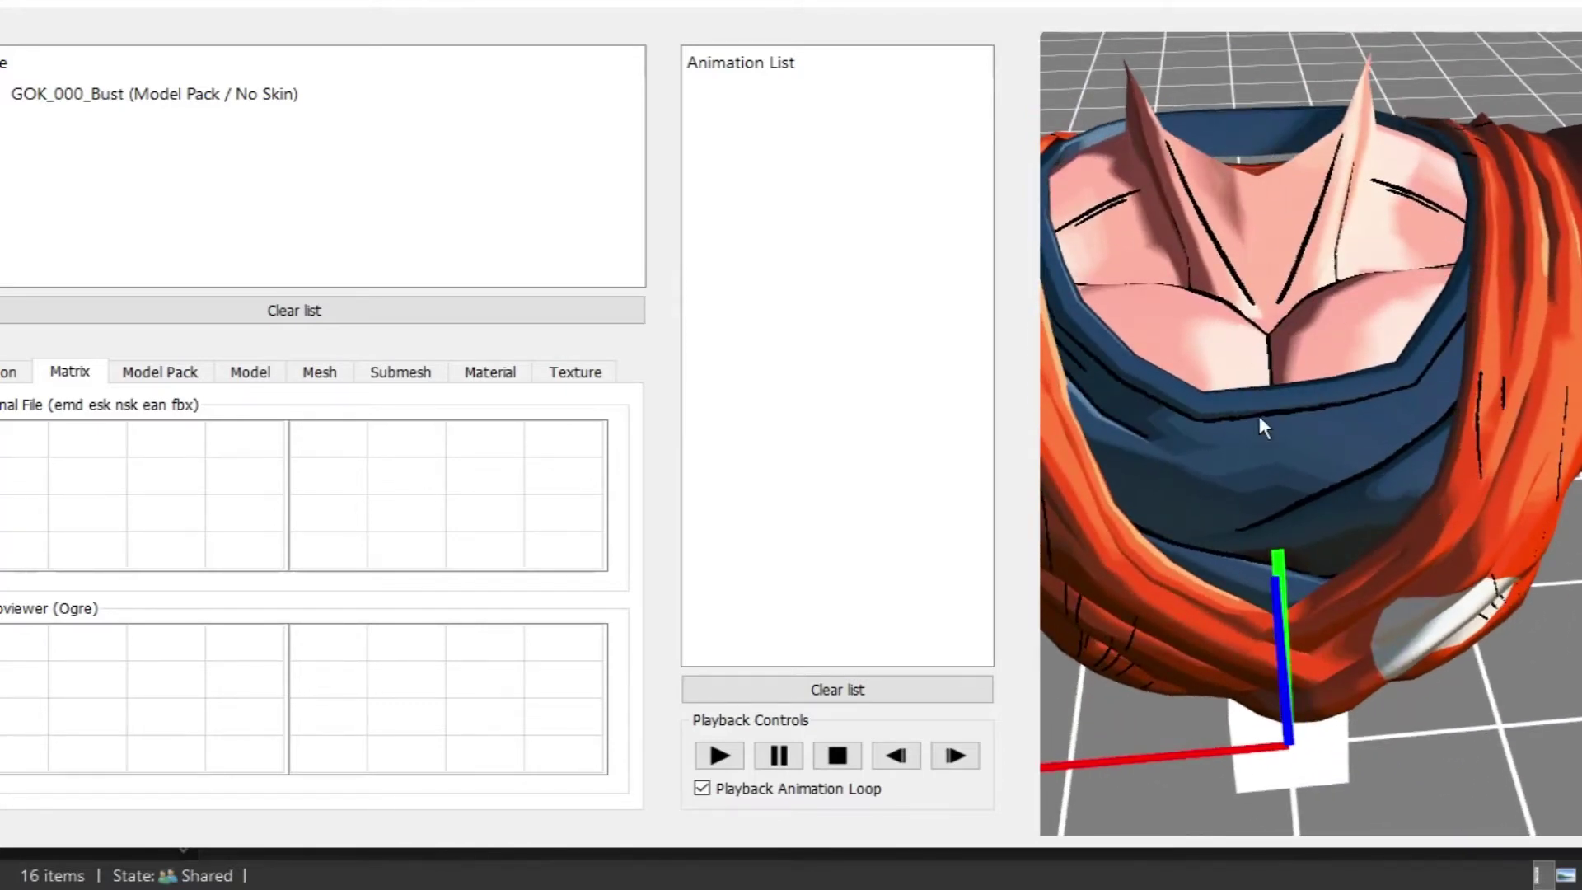
{"action": "left_click_drag", "start_coordinate": [1292, 462], "coordinate": [1284, 394]}
{"action": "scroll", "coordinate": [1286, 393], "scroll_direction": "down", "scroll_amount": 4}
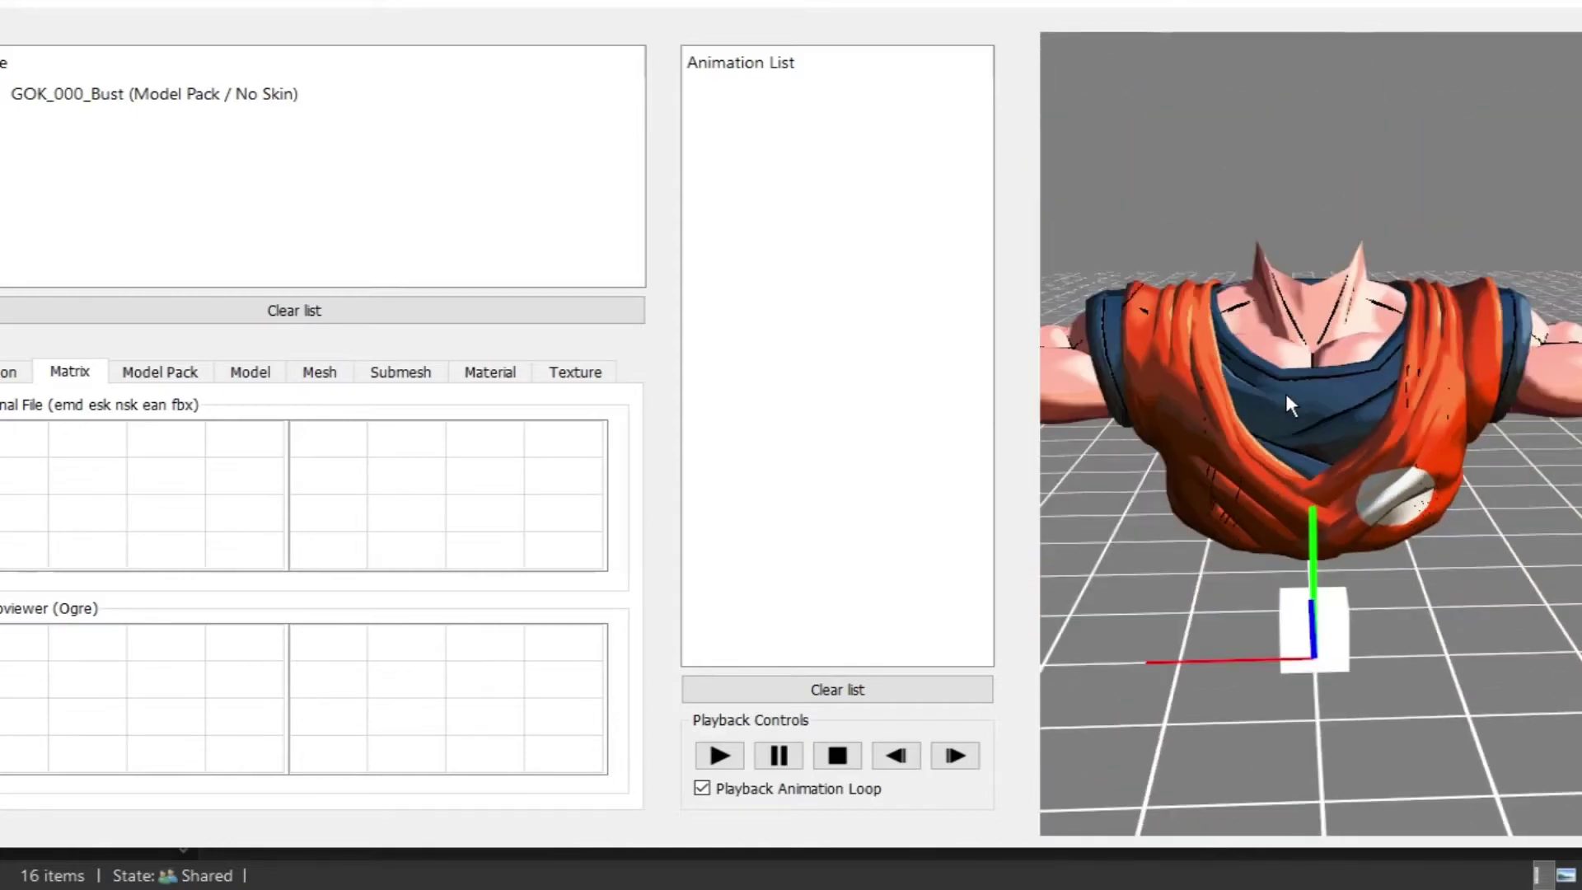
- Open the GOK_000_Bust texture folder and compare DATA000 against a close top view of the bust
{"action": "key", "text": "alt+Tab"}
{"action": "double_click", "coordinate": [646, 282]}
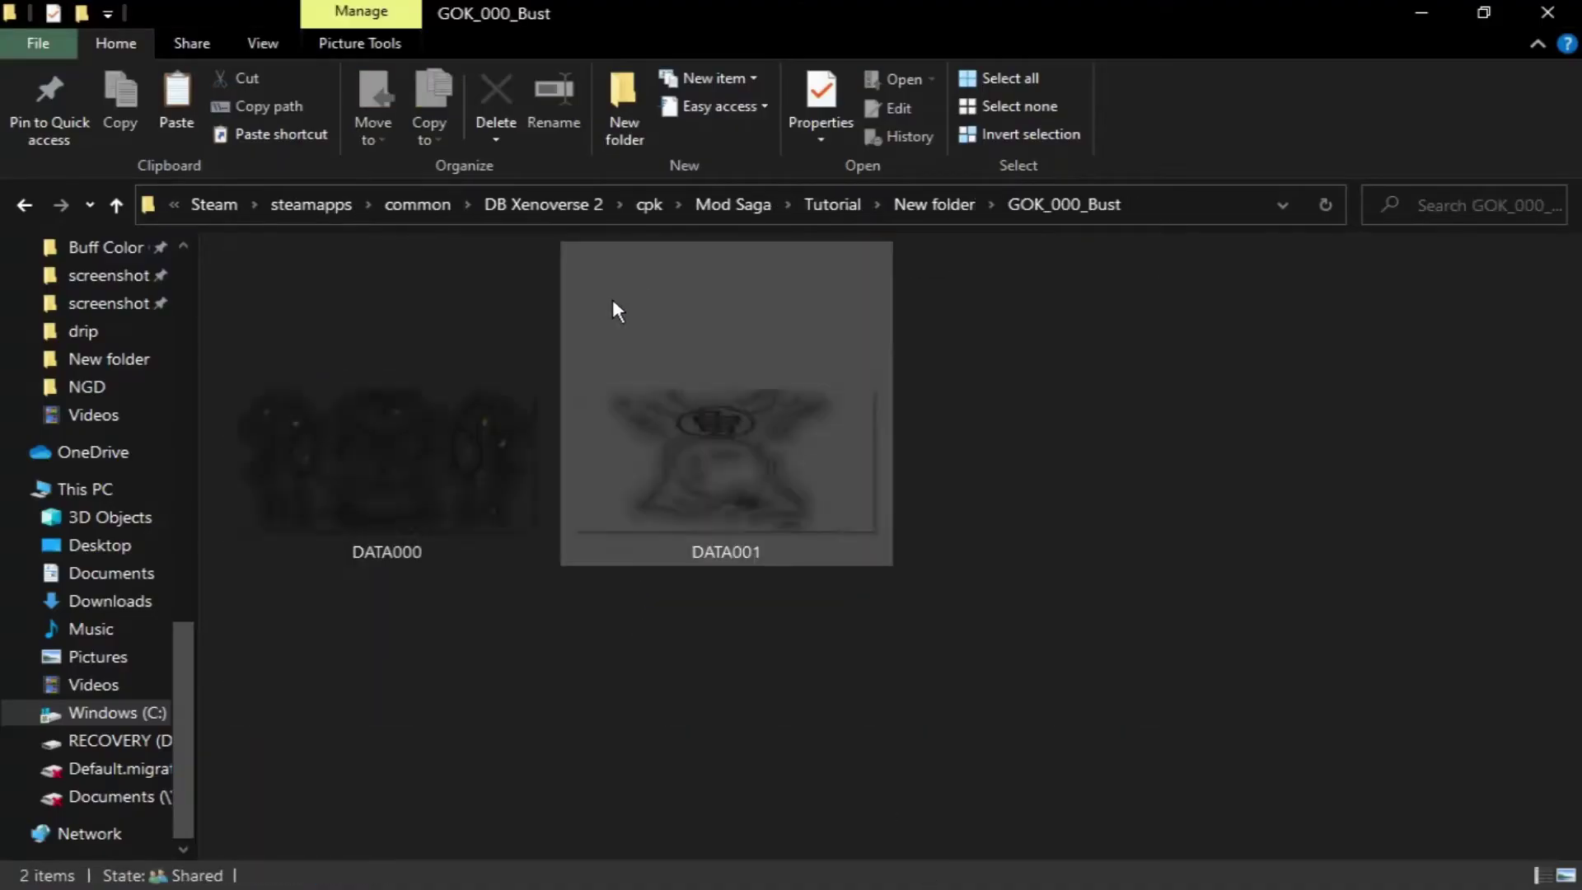
{"action": "left_click", "coordinate": [469, 352]}
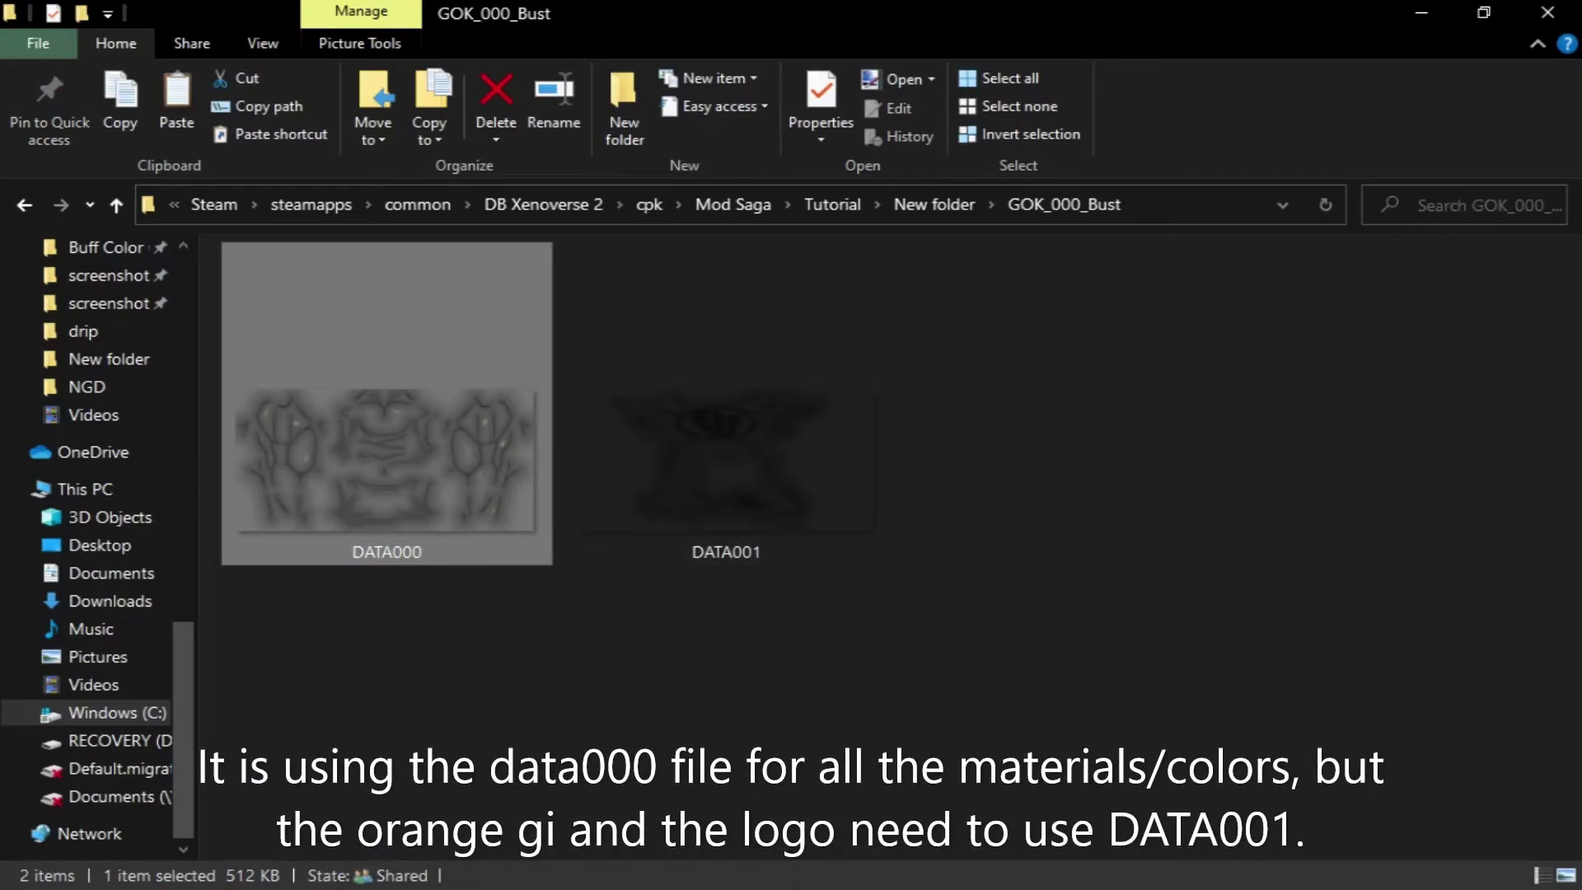
{"action": "key", "text": "alt+Tab"}
{"action": "left_click_drag", "start_coordinate": [1359, 371], "coordinate": [1236, 314]}
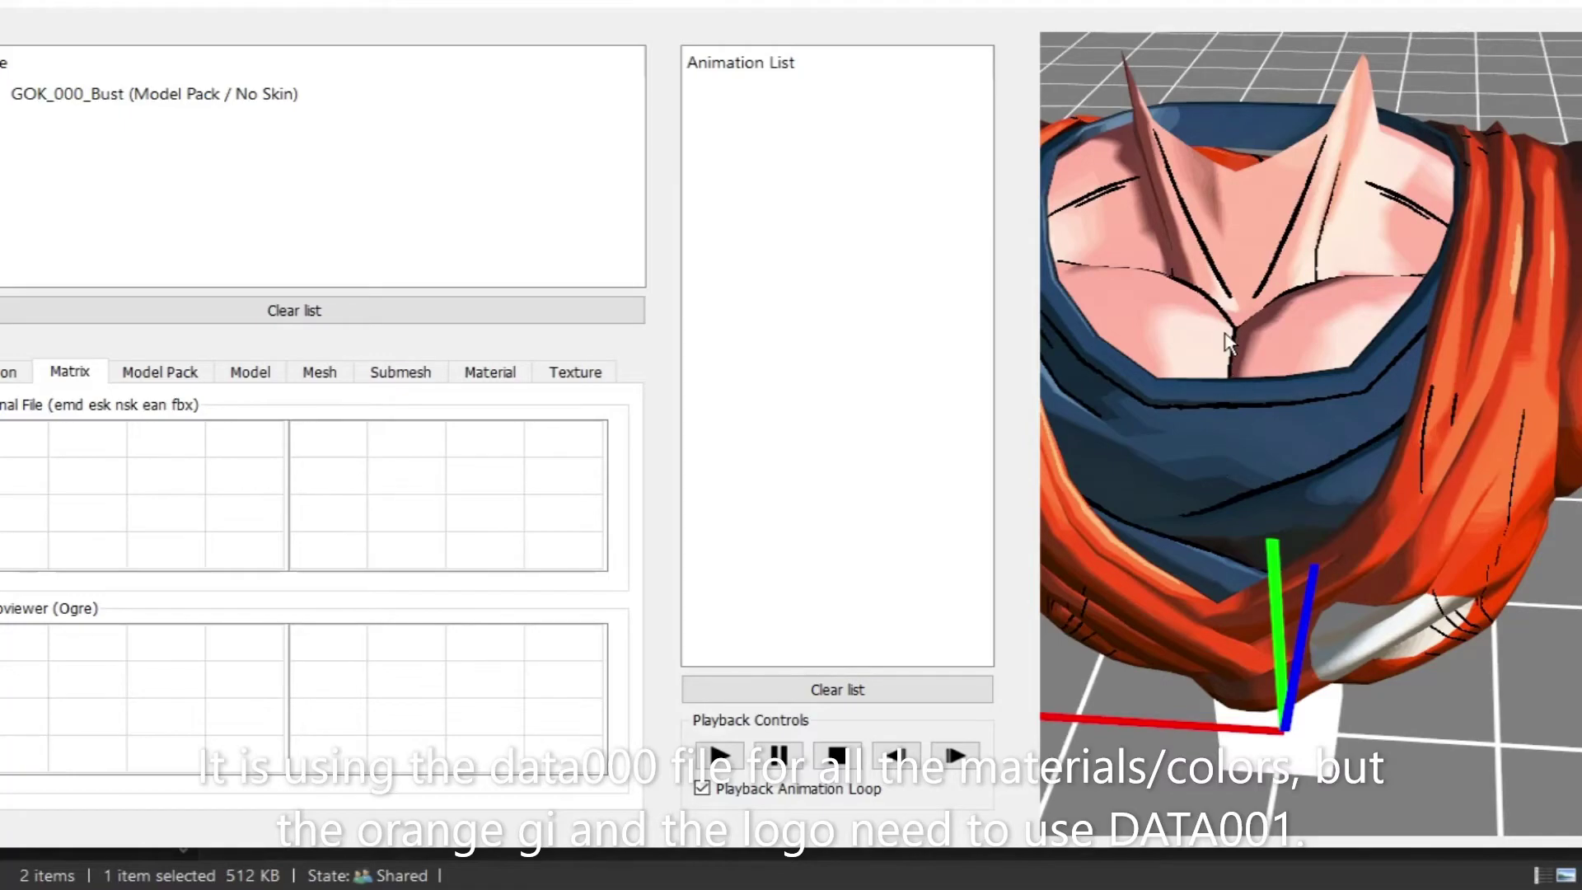
- Compare the DATA001 texture against the bust in the viewer, then return to Explorer
{"action": "key", "text": "alt+Tab"}
{"action": "left_click", "coordinate": [725, 397]}
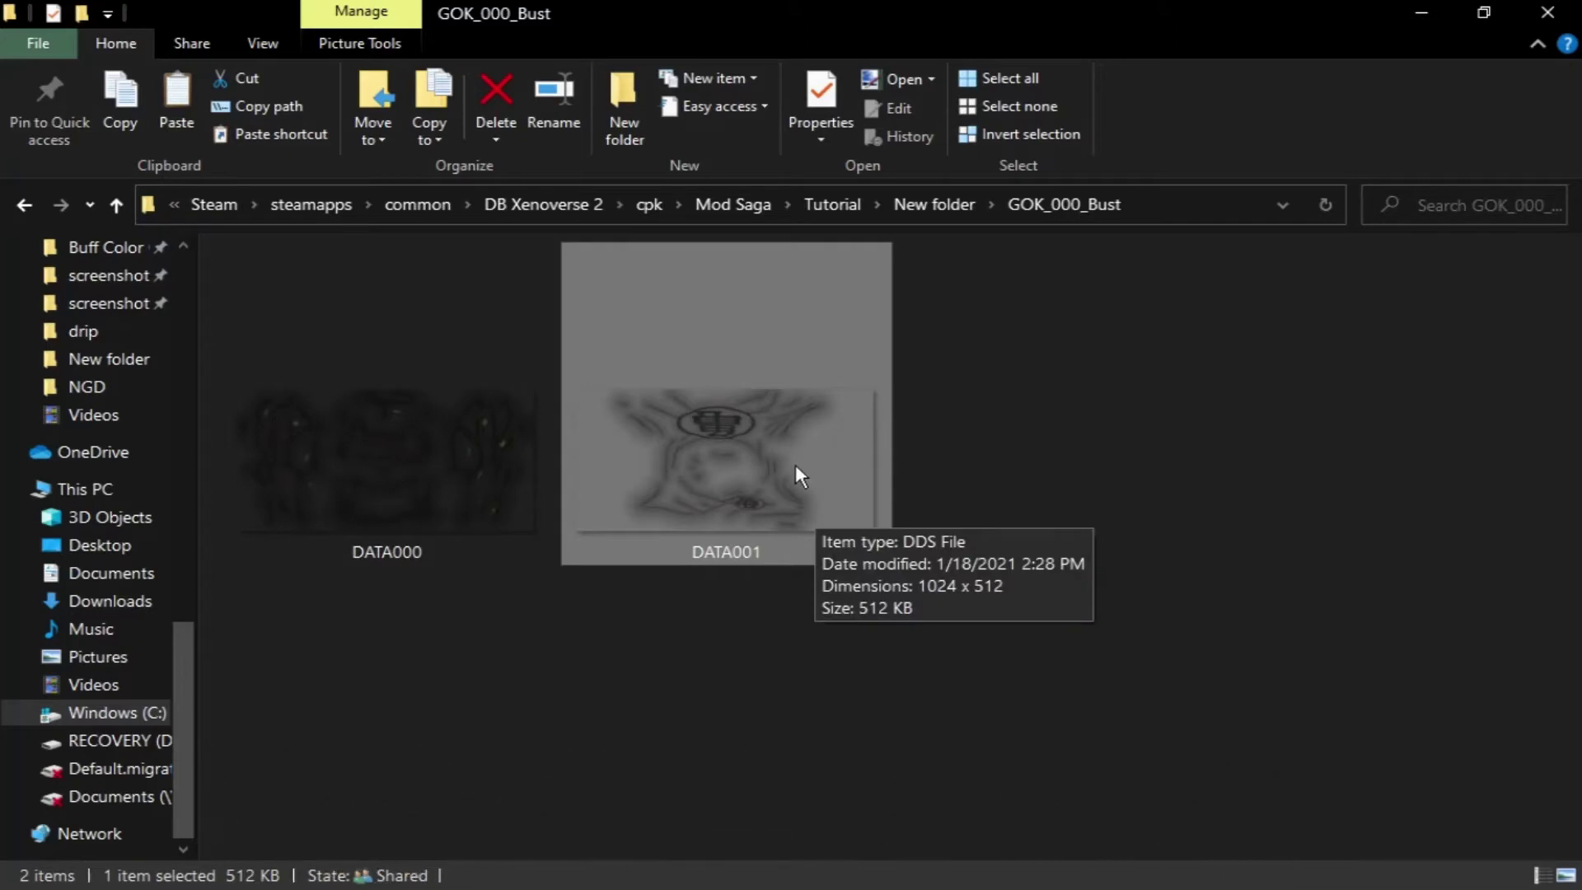
{"action": "key", "text": "alt+Tab"}
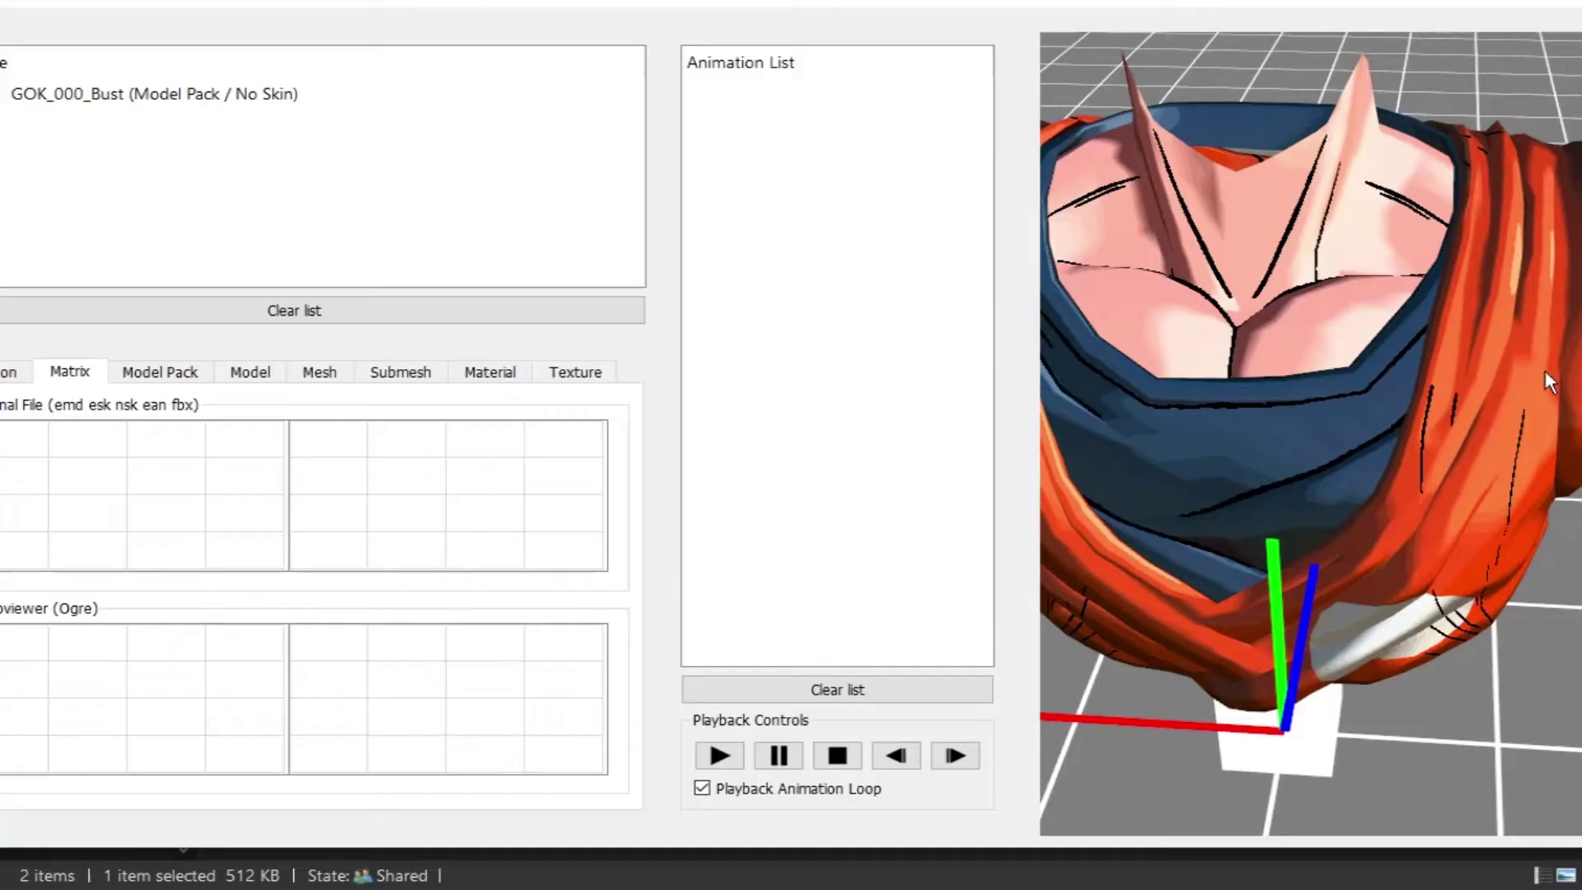
{"action": "scroll", "coordinate": [1104, 473], "scroll_direction": "down", "scroll_amount": 5}
{"action": "scroll", "coordinate": [1118, 447], "scroll_direction": "down", "scroll_amount": 3}
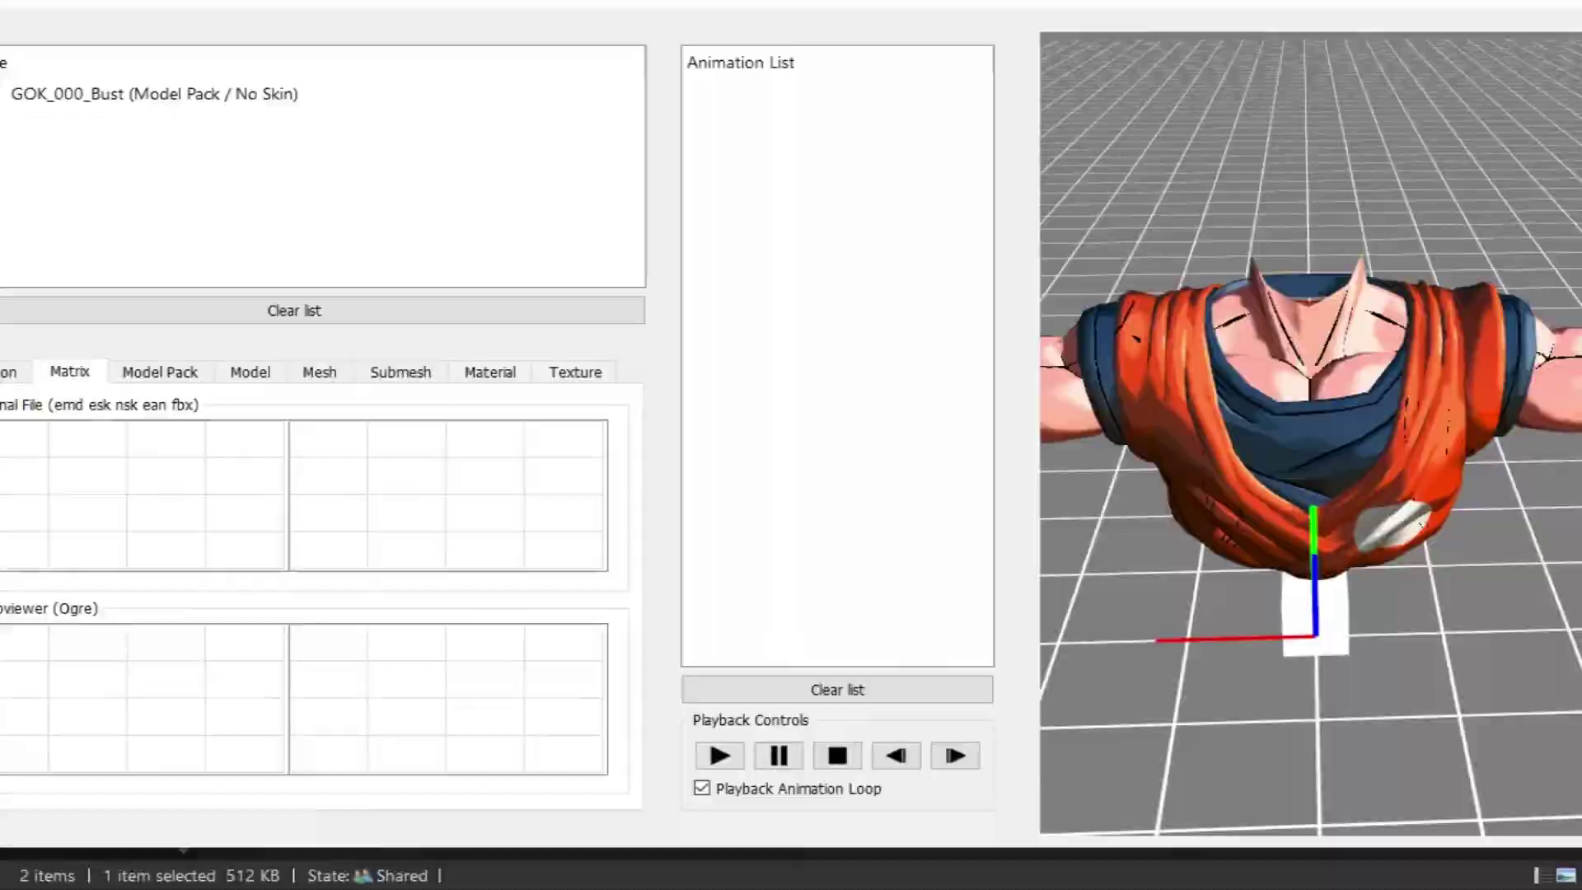
{"action": "key", "text": "alt+Tab"}
- From the New folder, drop GOK_000_Bust EMD onto Emd_Mat_ID_Changer and open the generated GOK_000_Bust_MatID
{"action": "left_click", "coordinate": [933, 204]}
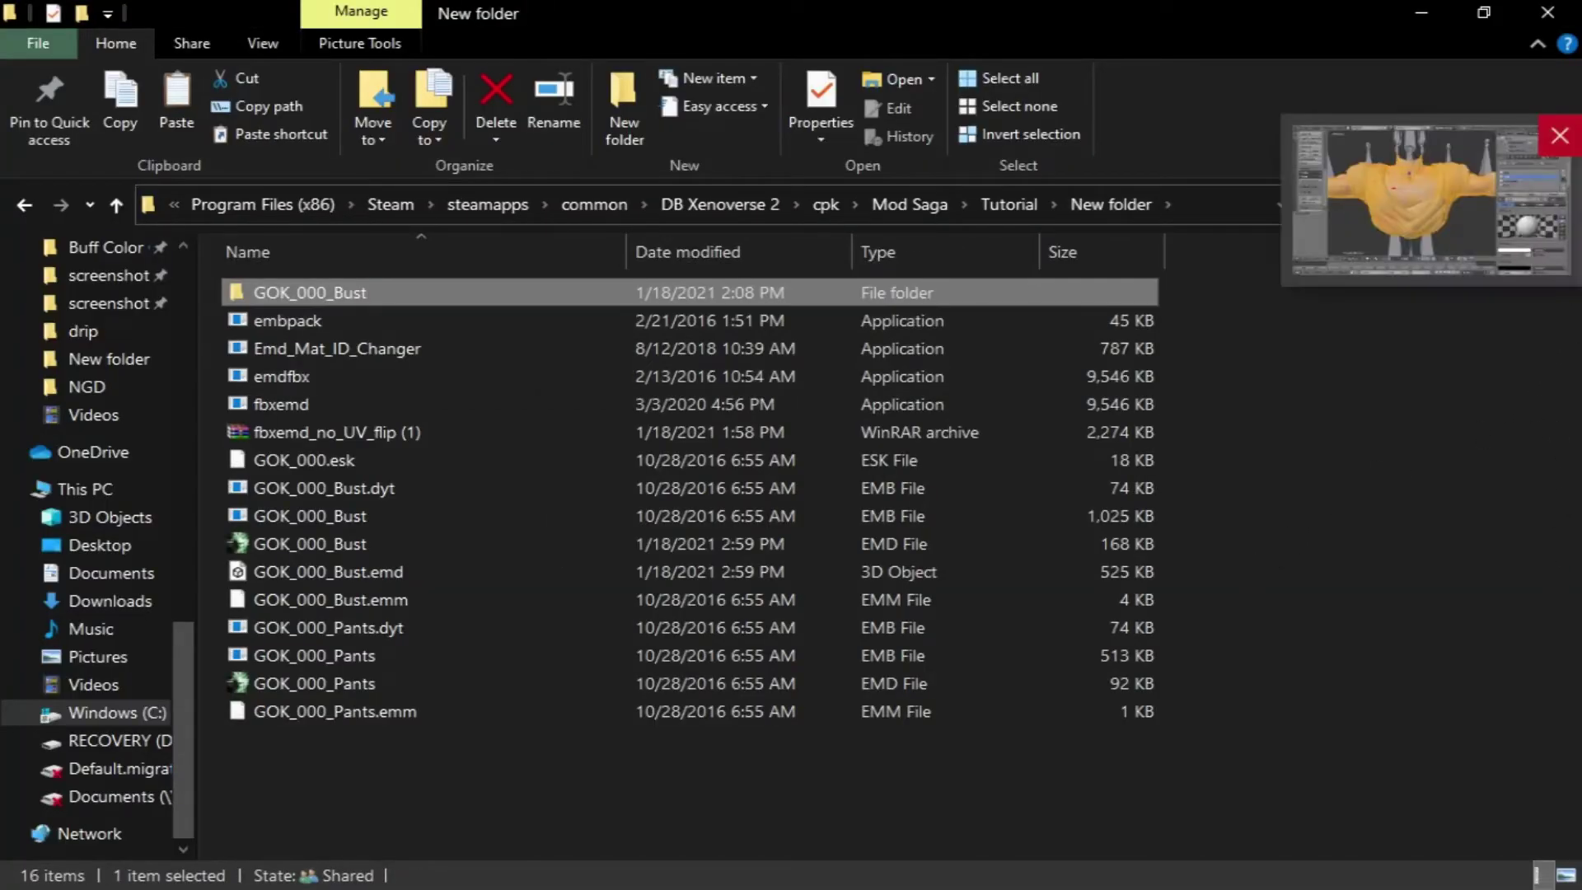
{"action": "left_click", "coordinate": [990, 540]}
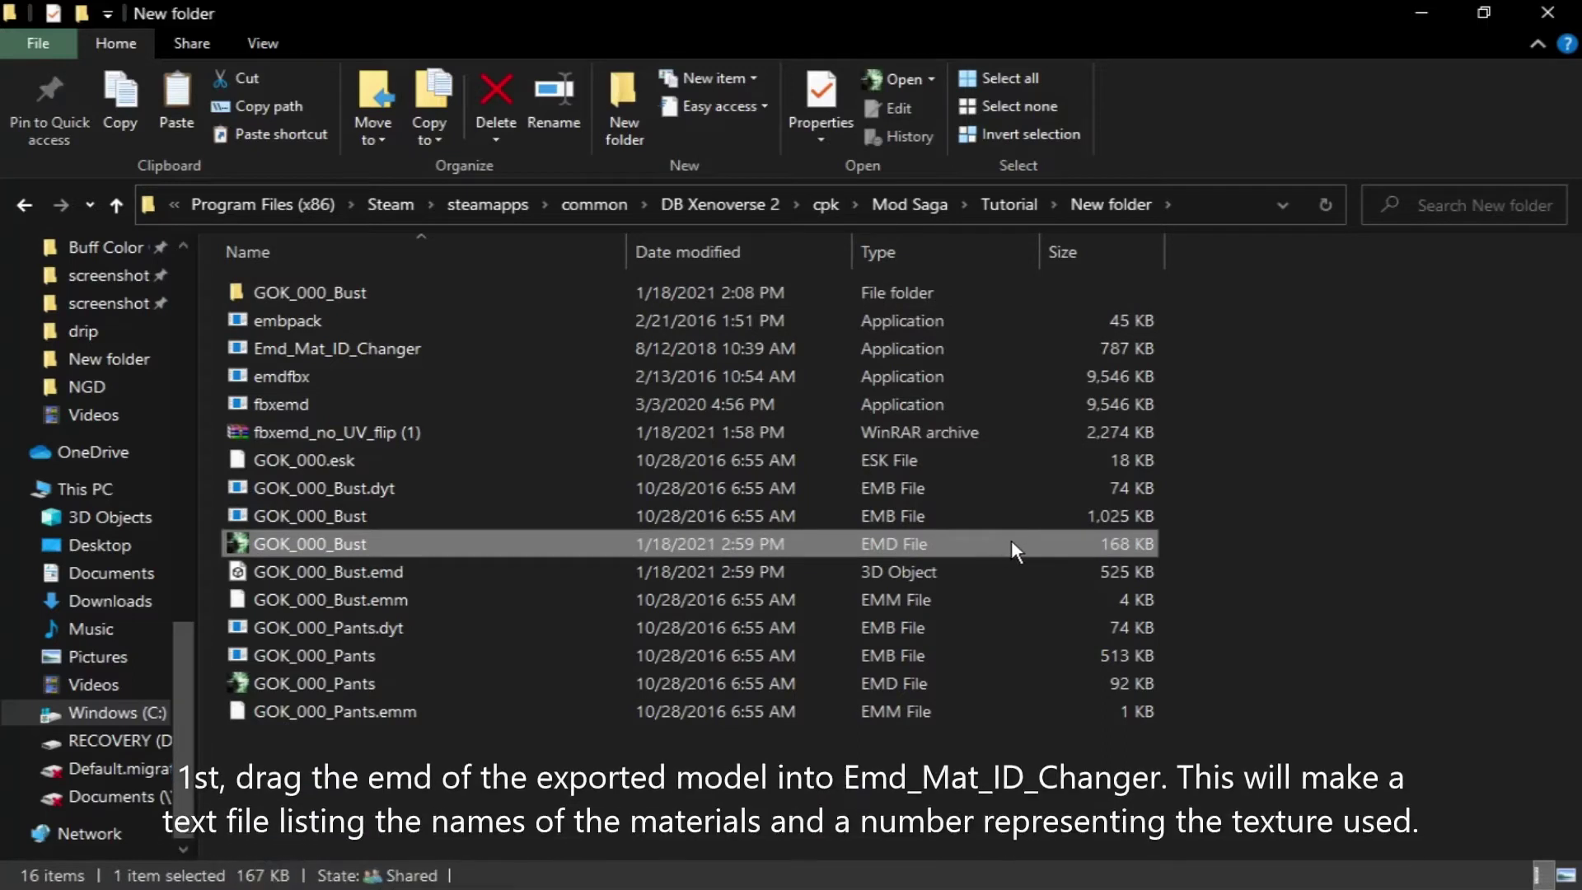
{"action": "mouse_move", "coordinate": [999, 541]}
{"action": "left_mouse_down"}
{"action": "mouse_move", "coordinate": [884, 523]}
{"action": "mouse_move", "coordinate": [697, 358]}
{"action": "left_mouse_up"}
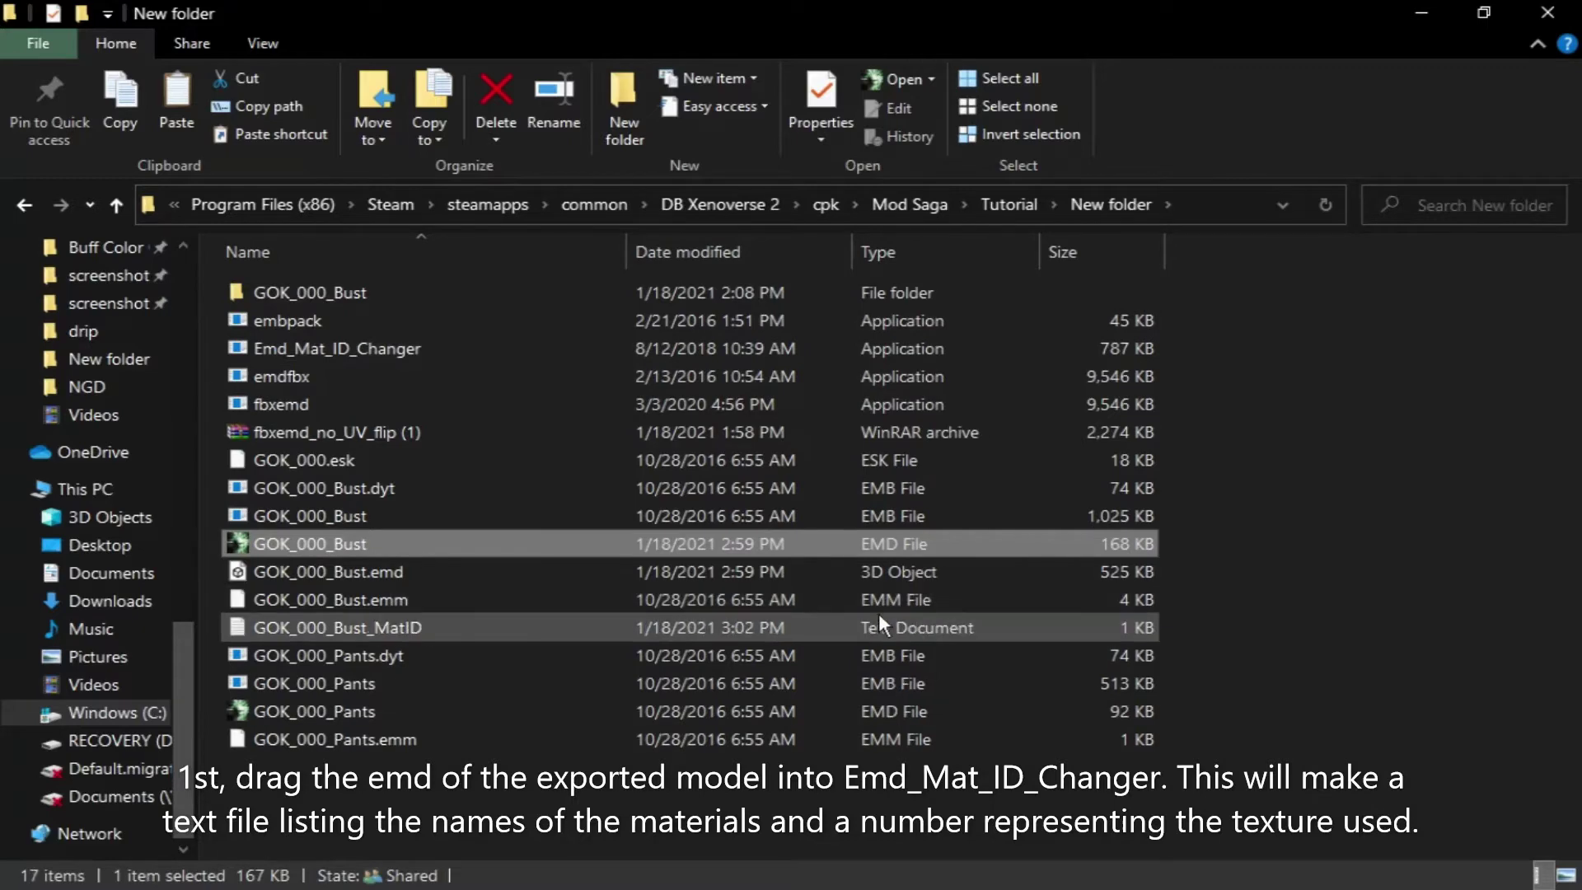
{"action": "double_click", "coordinate": [877, 629]}
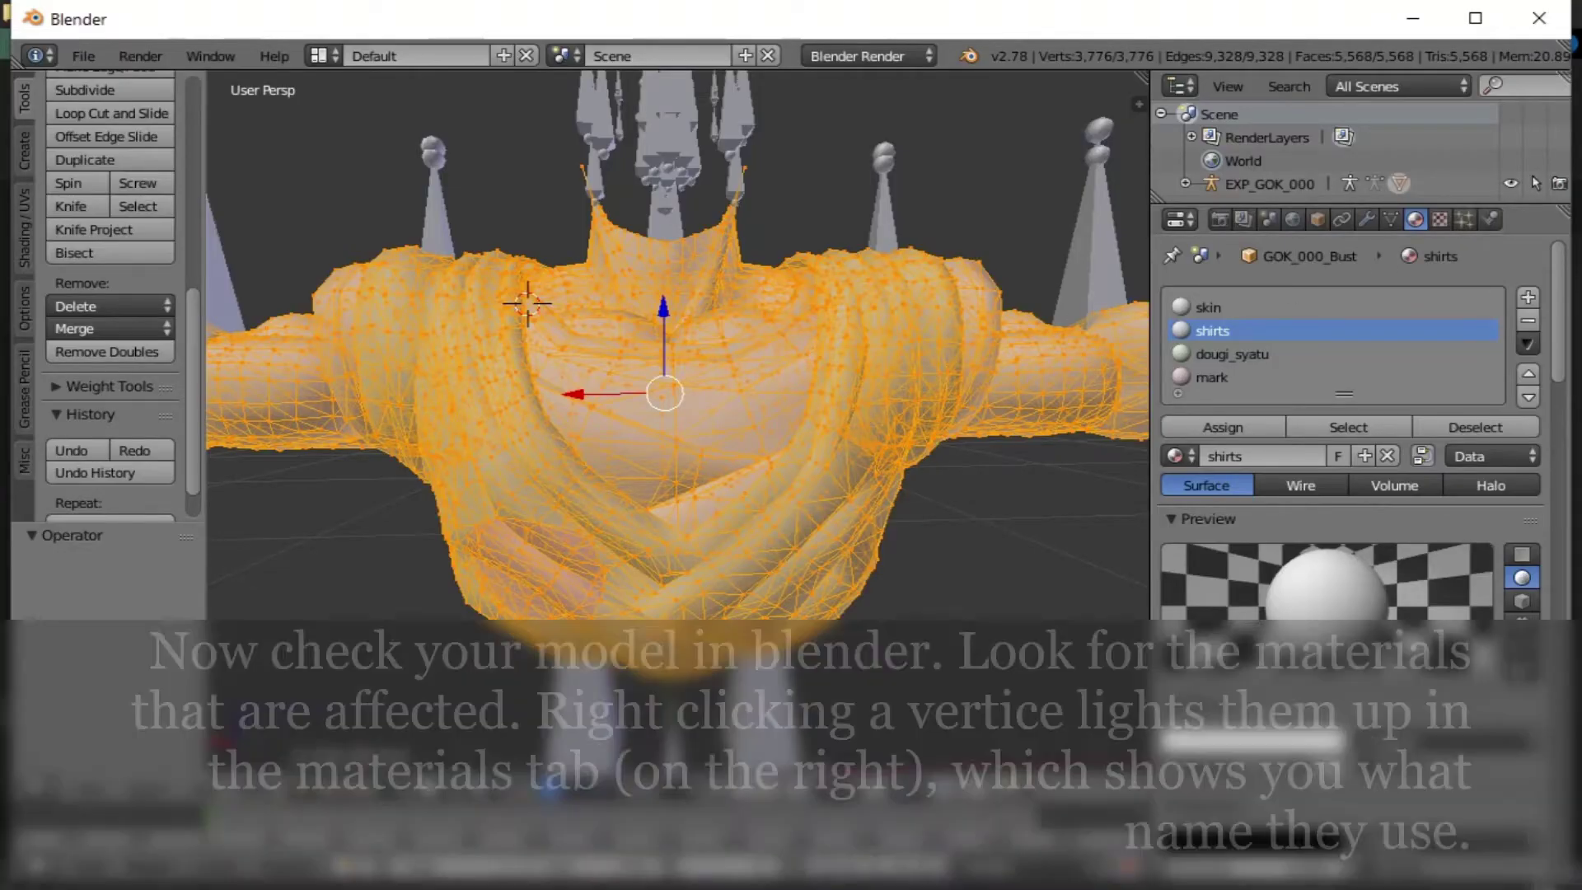
- Check six gi vertices on the chest, shoulders and sides to confirm they use dougi_syatu
{"action": "right_click", "coordinate": [776, 507]}
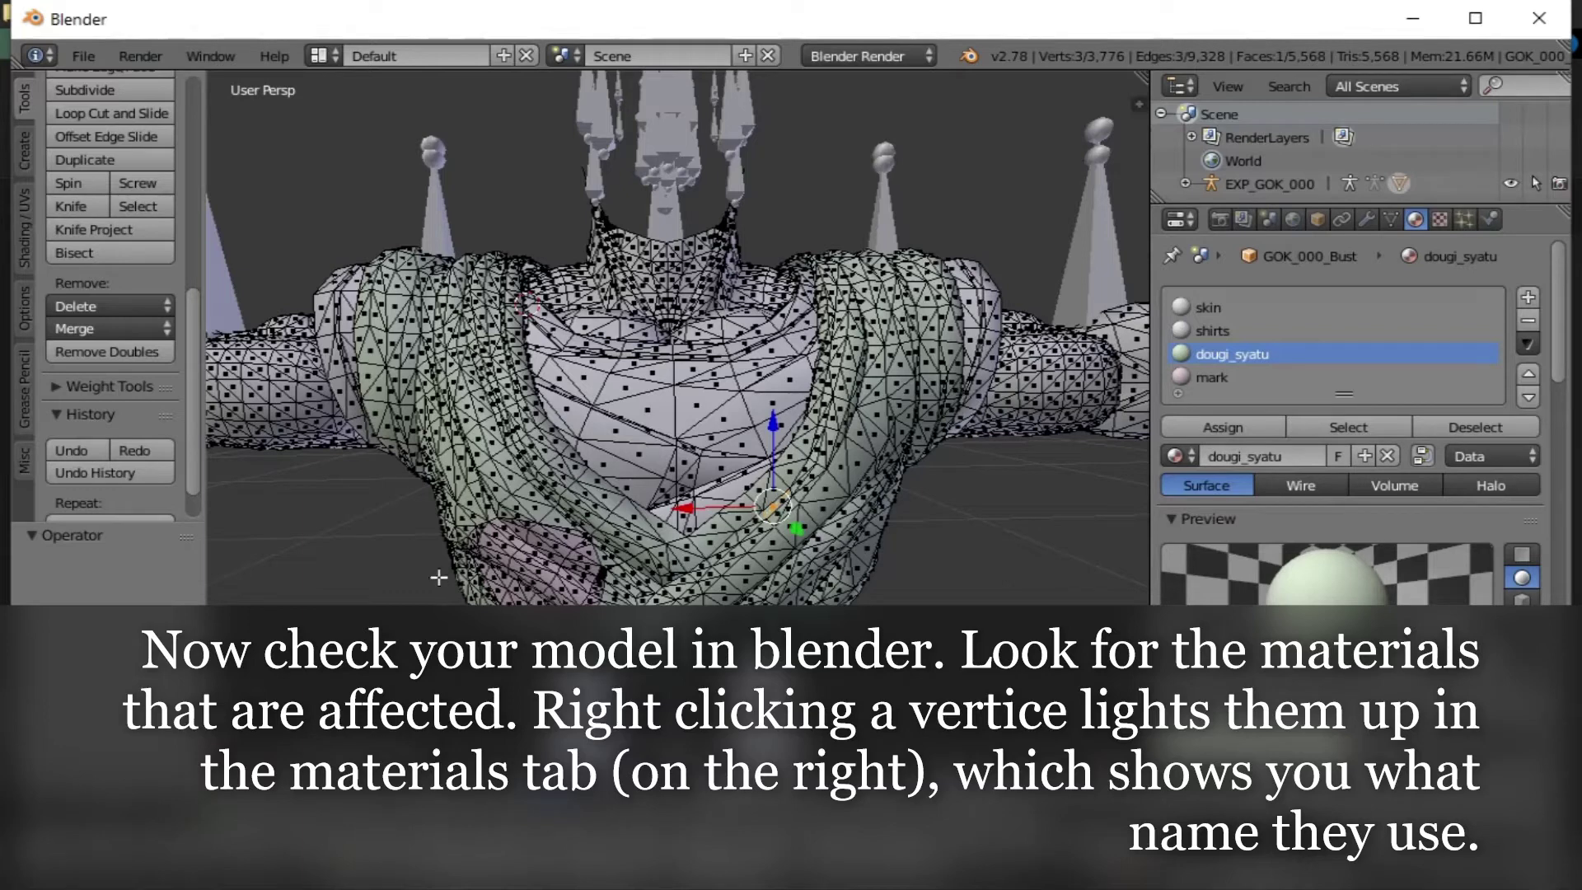
{"action": "right_click", "coordinate": [445, 327]}
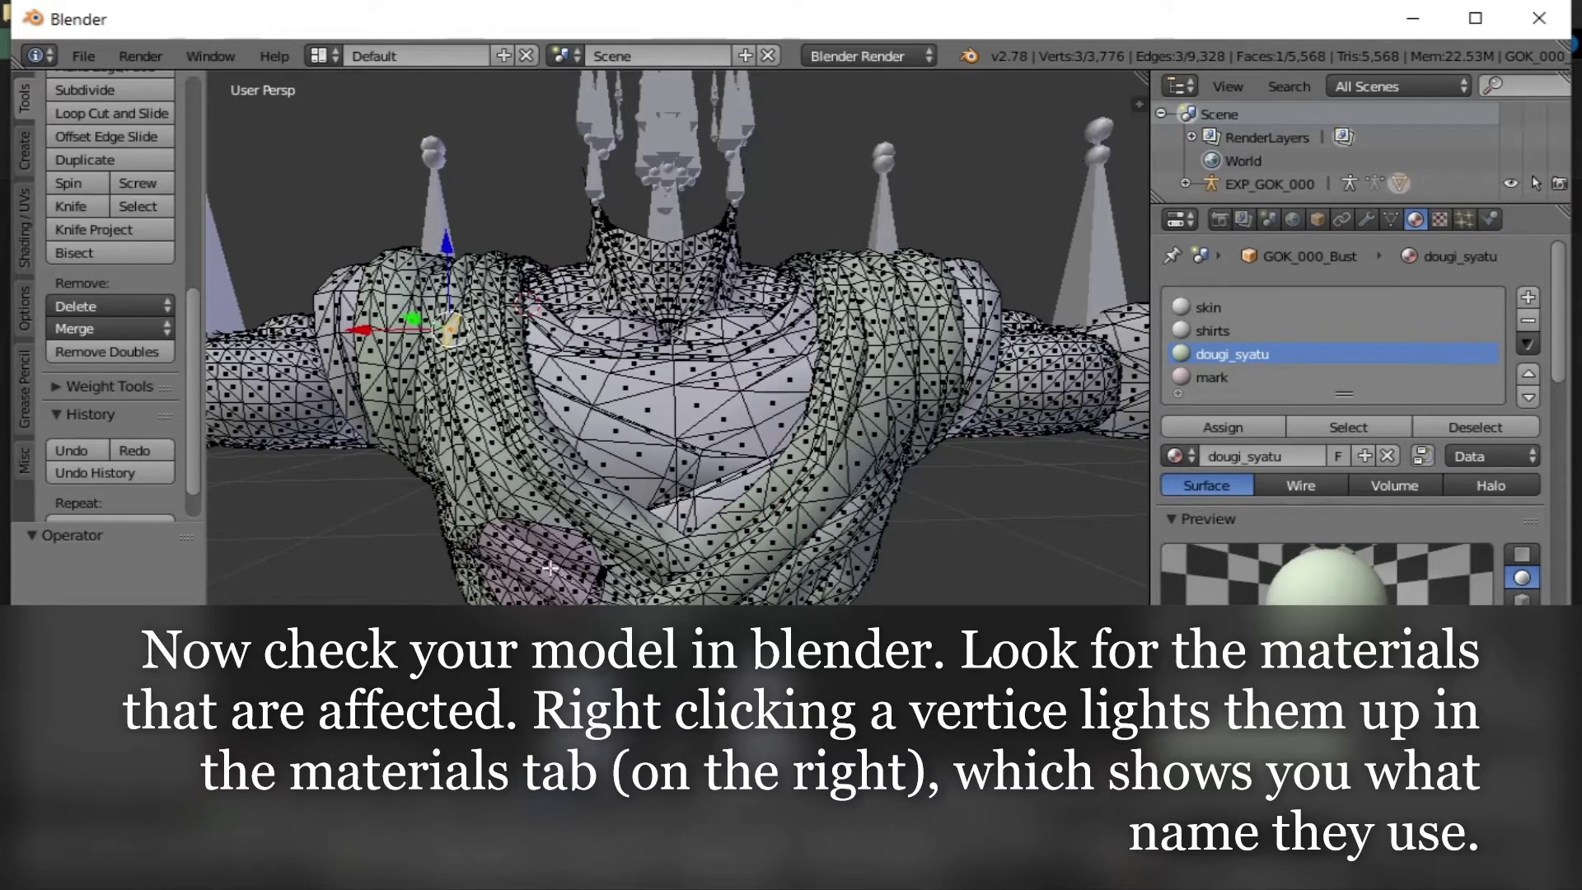
{"action": "right_click", "coordinate": [464, 424]}
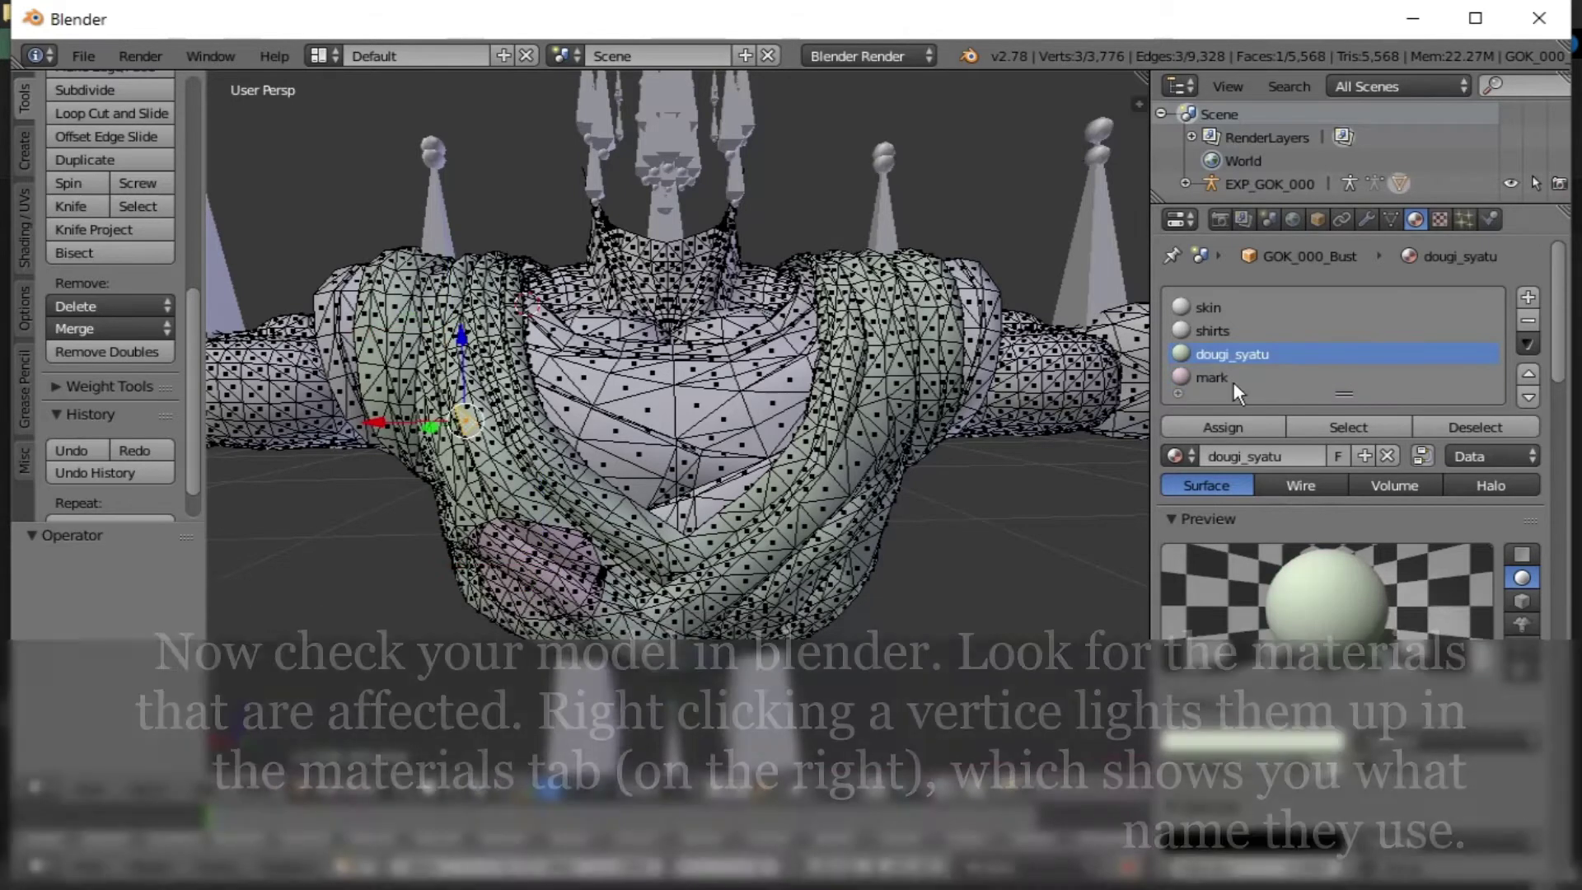
{"action": "right_click", "coordinate": [893, 327]}
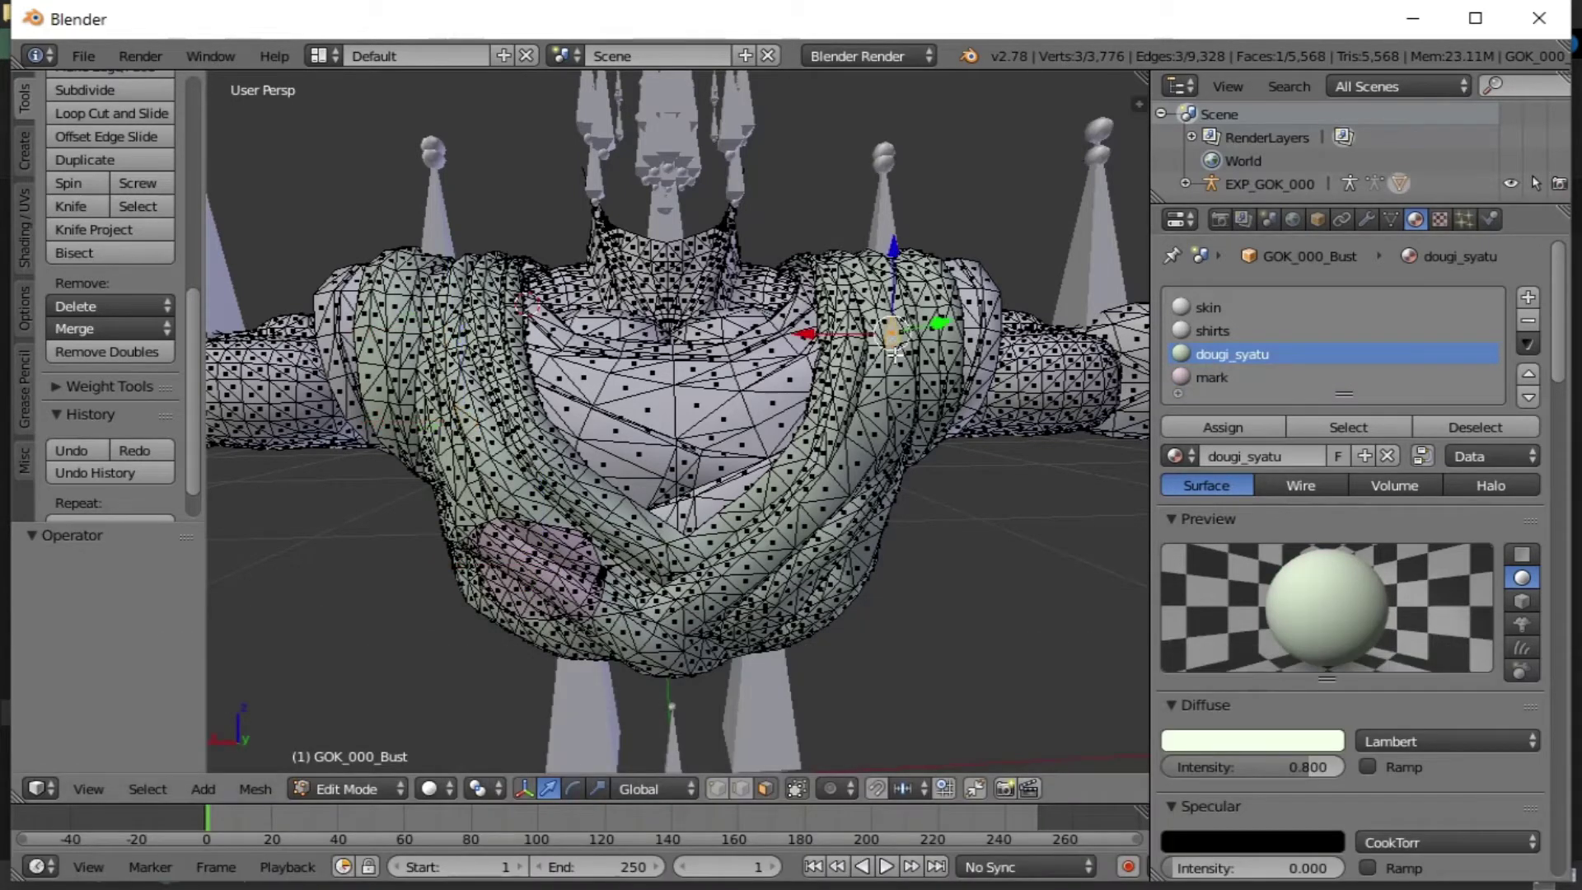
{"action": "right_click", "coordinate": [522, 580]}
{"action": "right_click", "coordinate": [871, 396]}
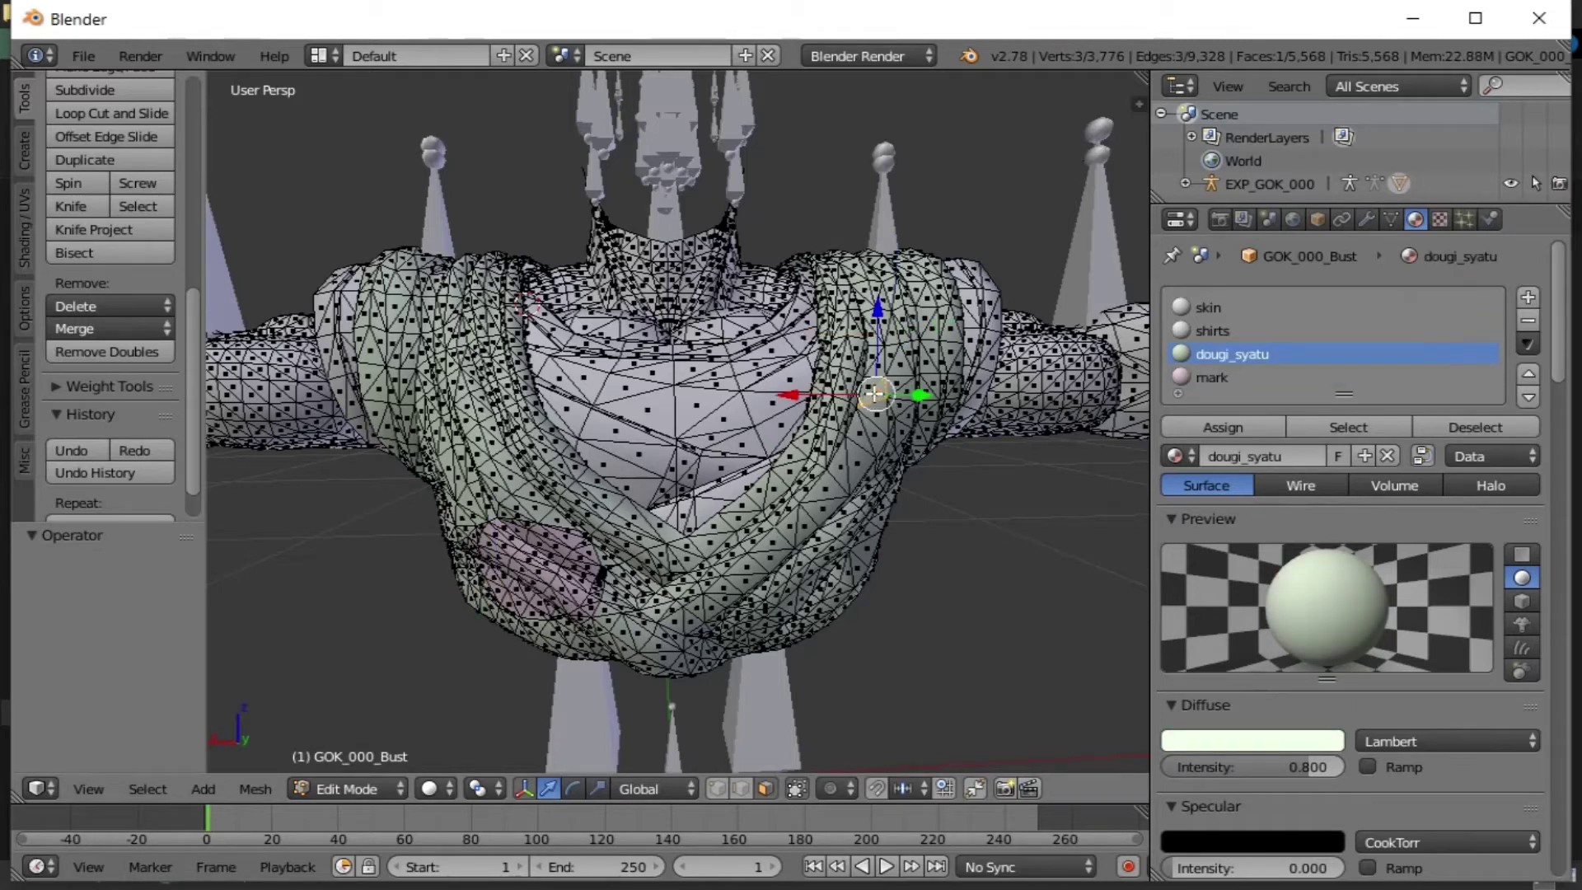
{"action": "key", "text": "alt+Tab"}
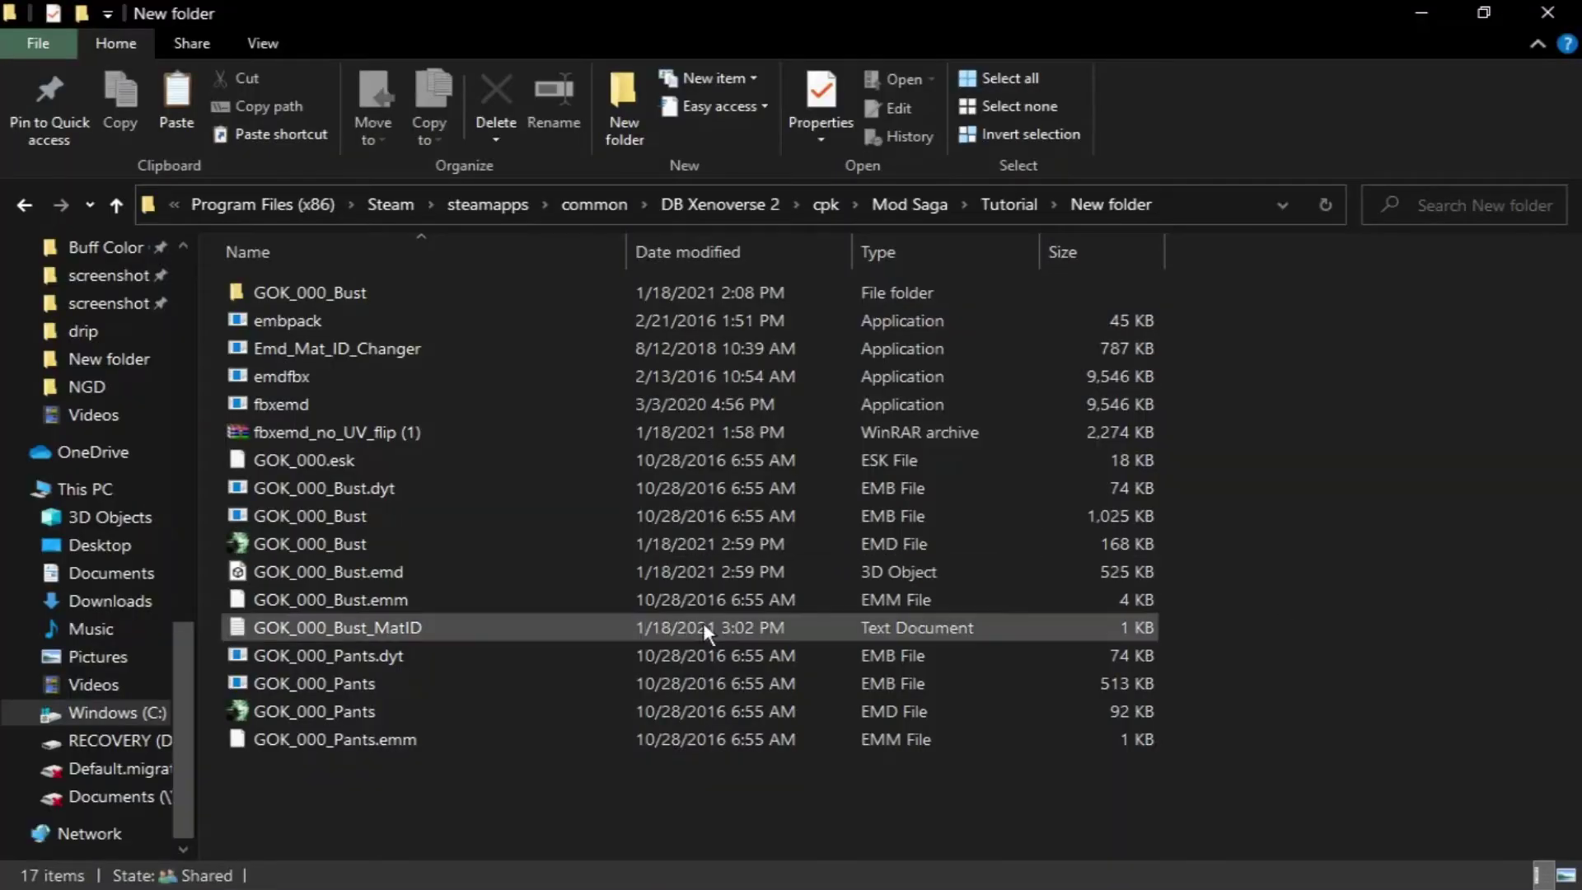
{"action": "double_click", "coordinate": [543, 626]}
{"action": "left_click", "coordinate": [1332, 263]}
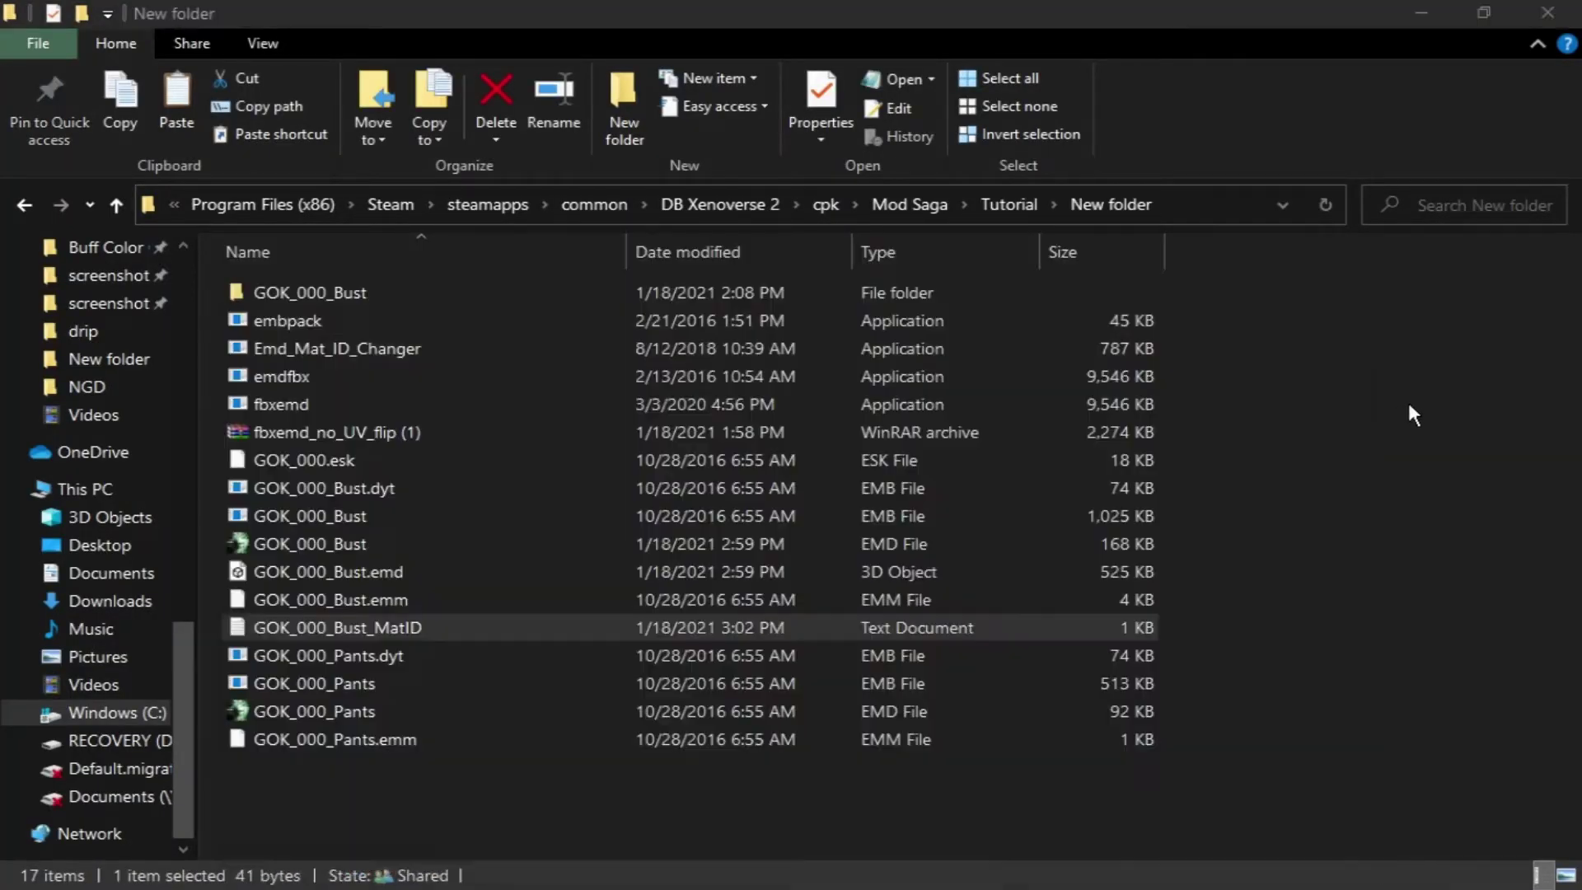
{"action": "double_click", "coordinate": [721, 292]}
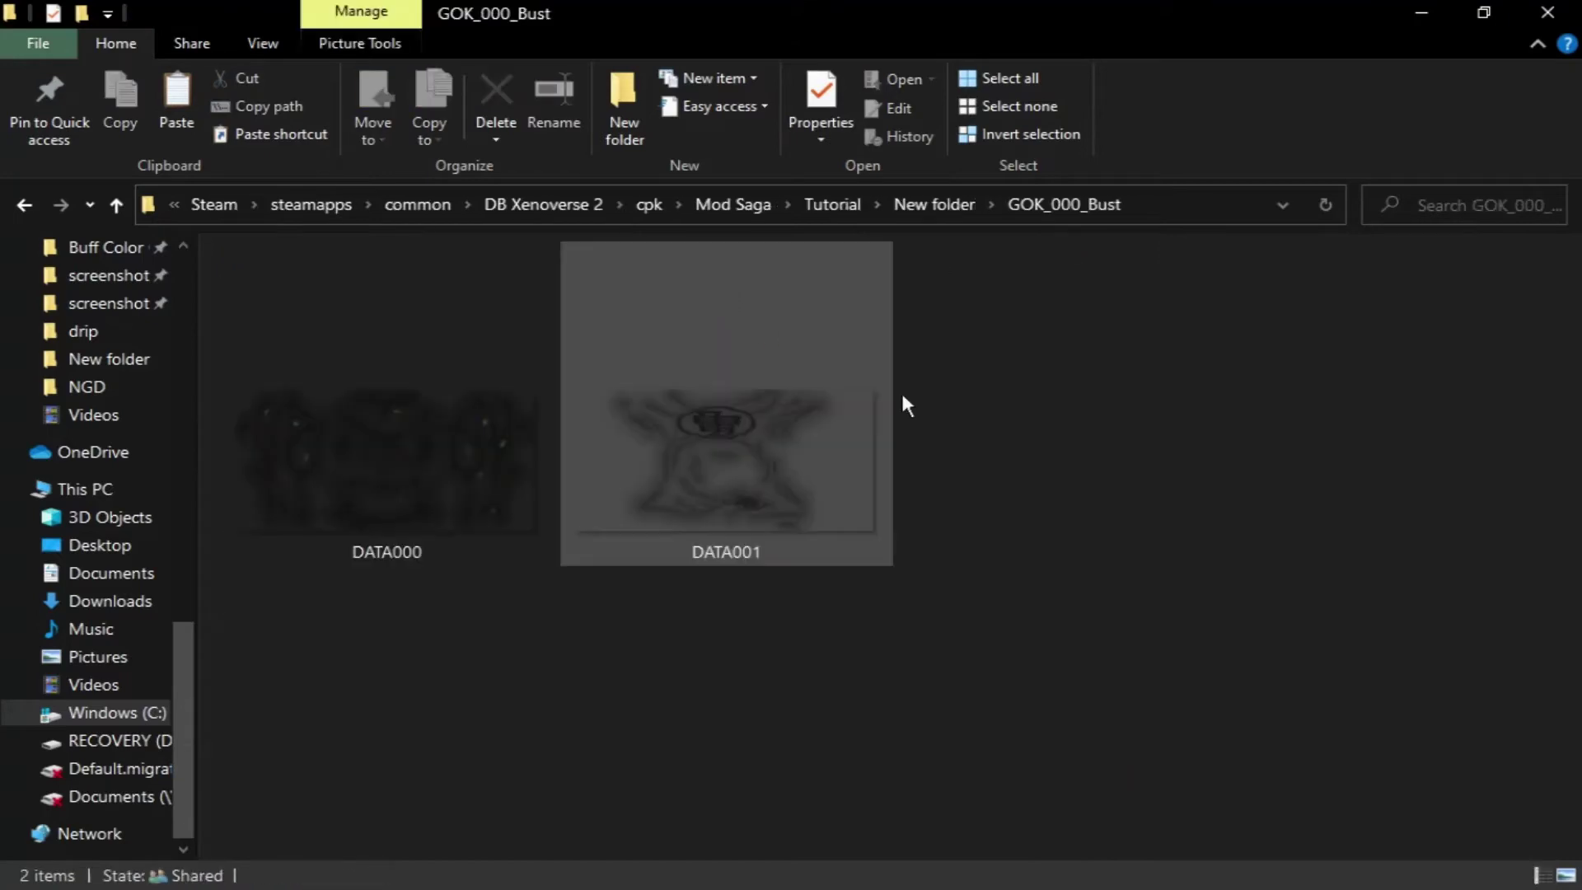
{"action": "left_click", "coordinate": [934, 204]}
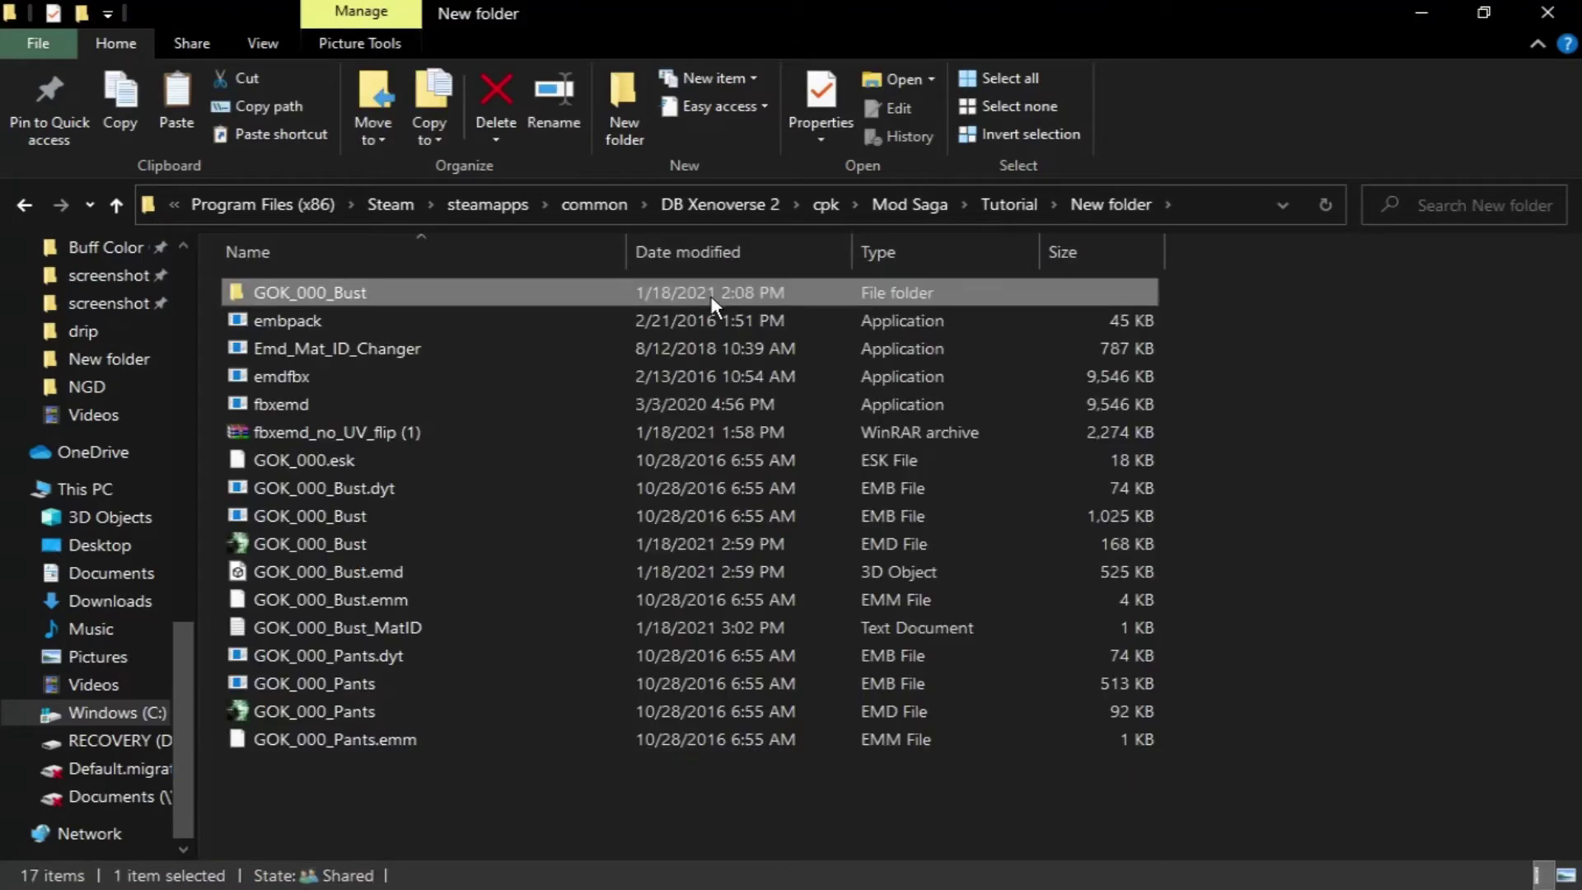
{"action": "double_click", "coordinate": [714, 301]}
{"action": "left_click", "coordinate": [686, 505]}
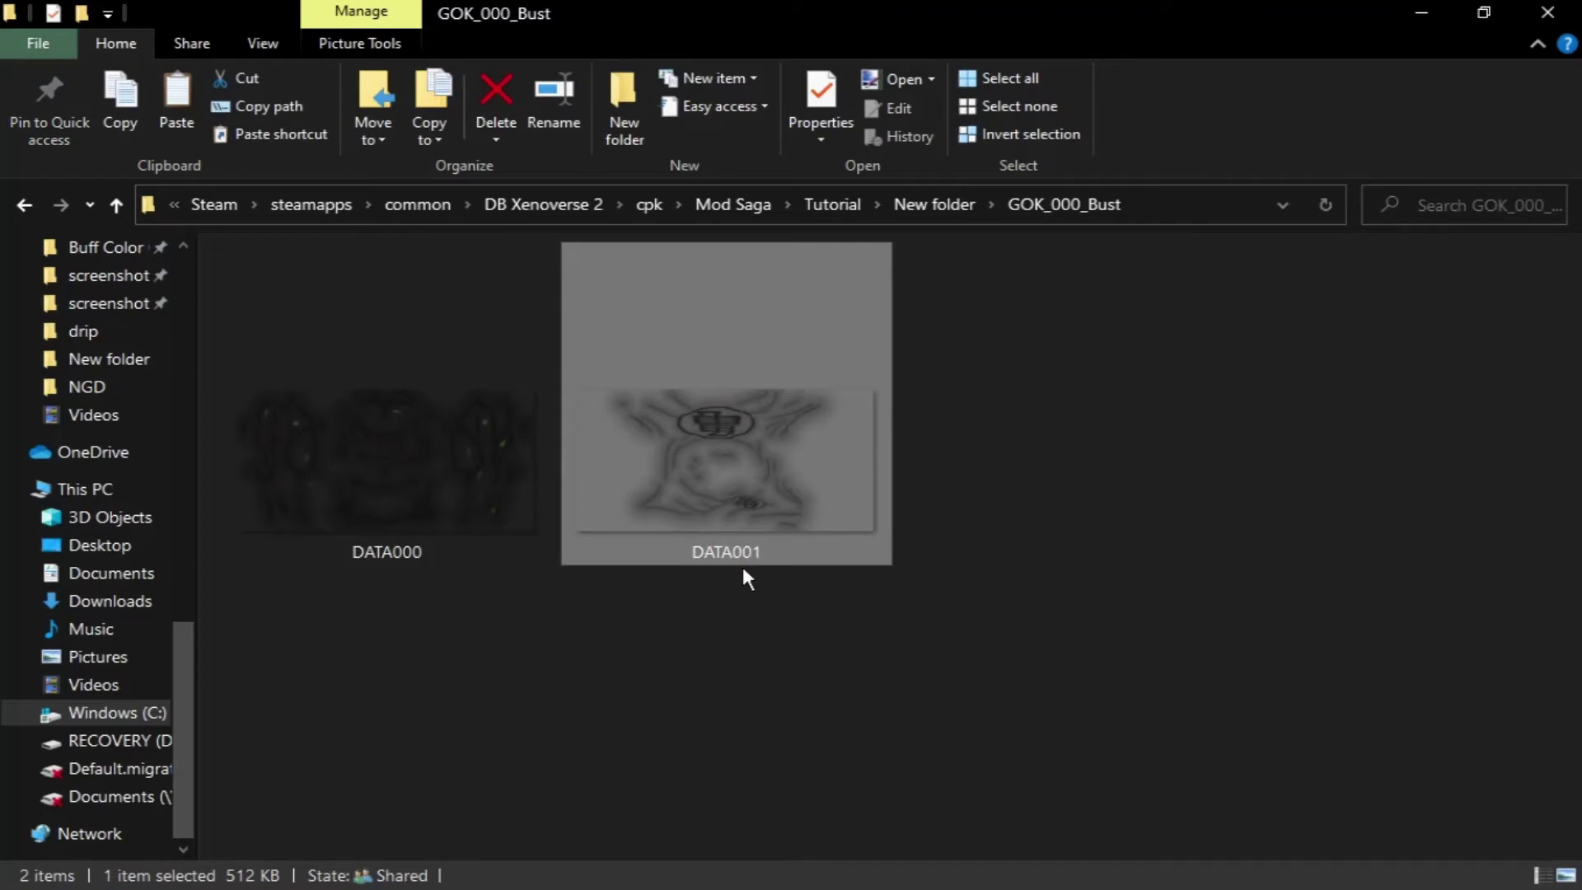
{"action": "left_click", "coordinate": [935, 205]}
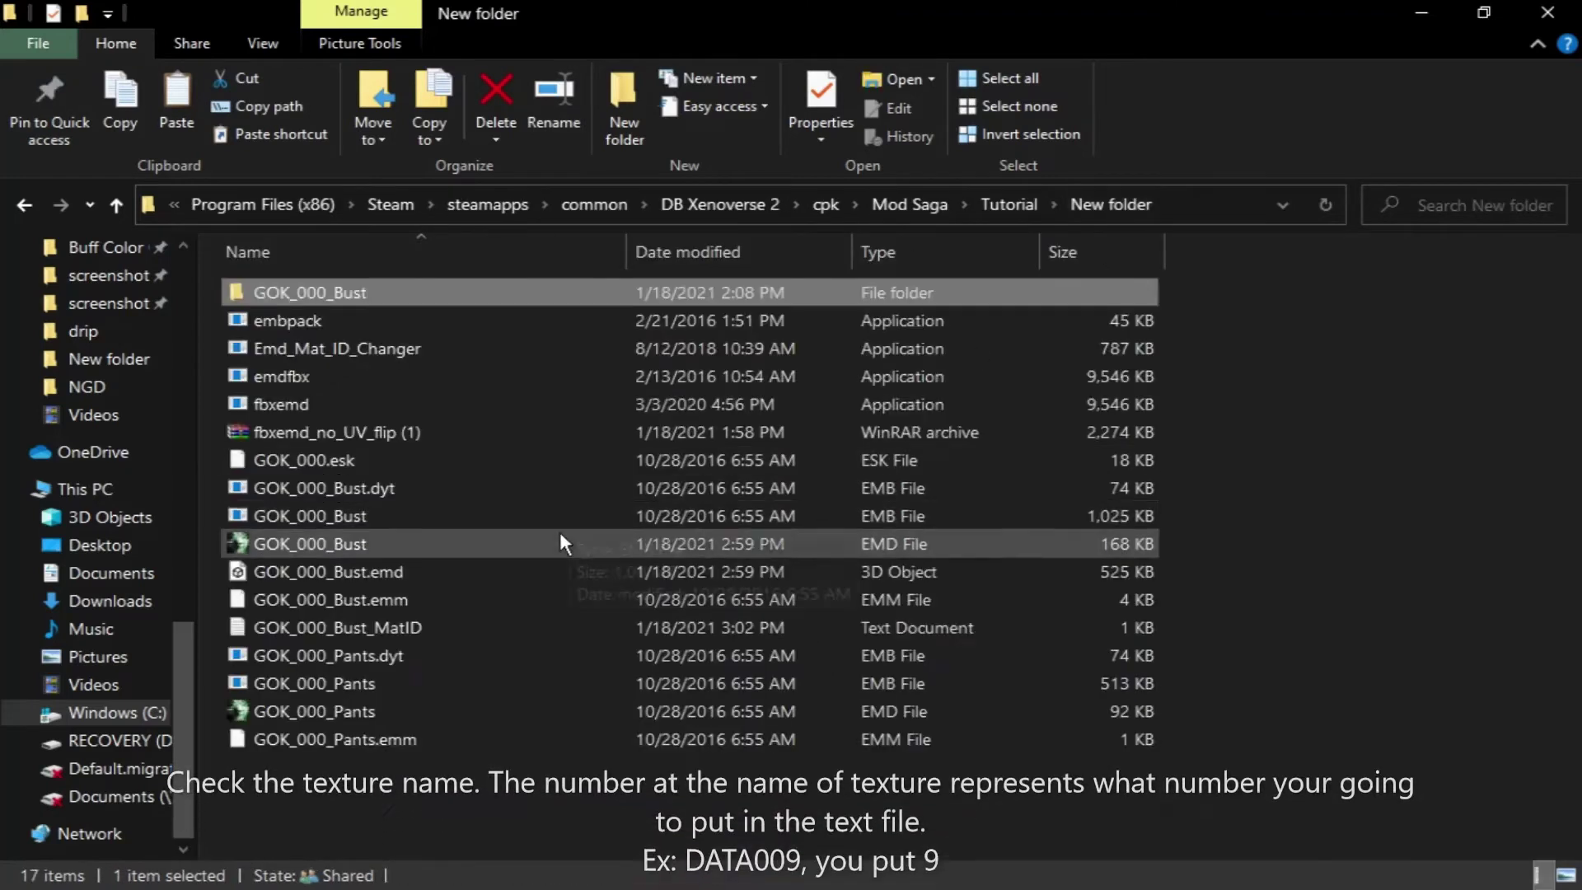
- Set dougi_syatu and mark to 1 in GOK_000_Bust_MatID, save, and close Notepad
{"action": "double_click", "coordinate": [500, 627]}
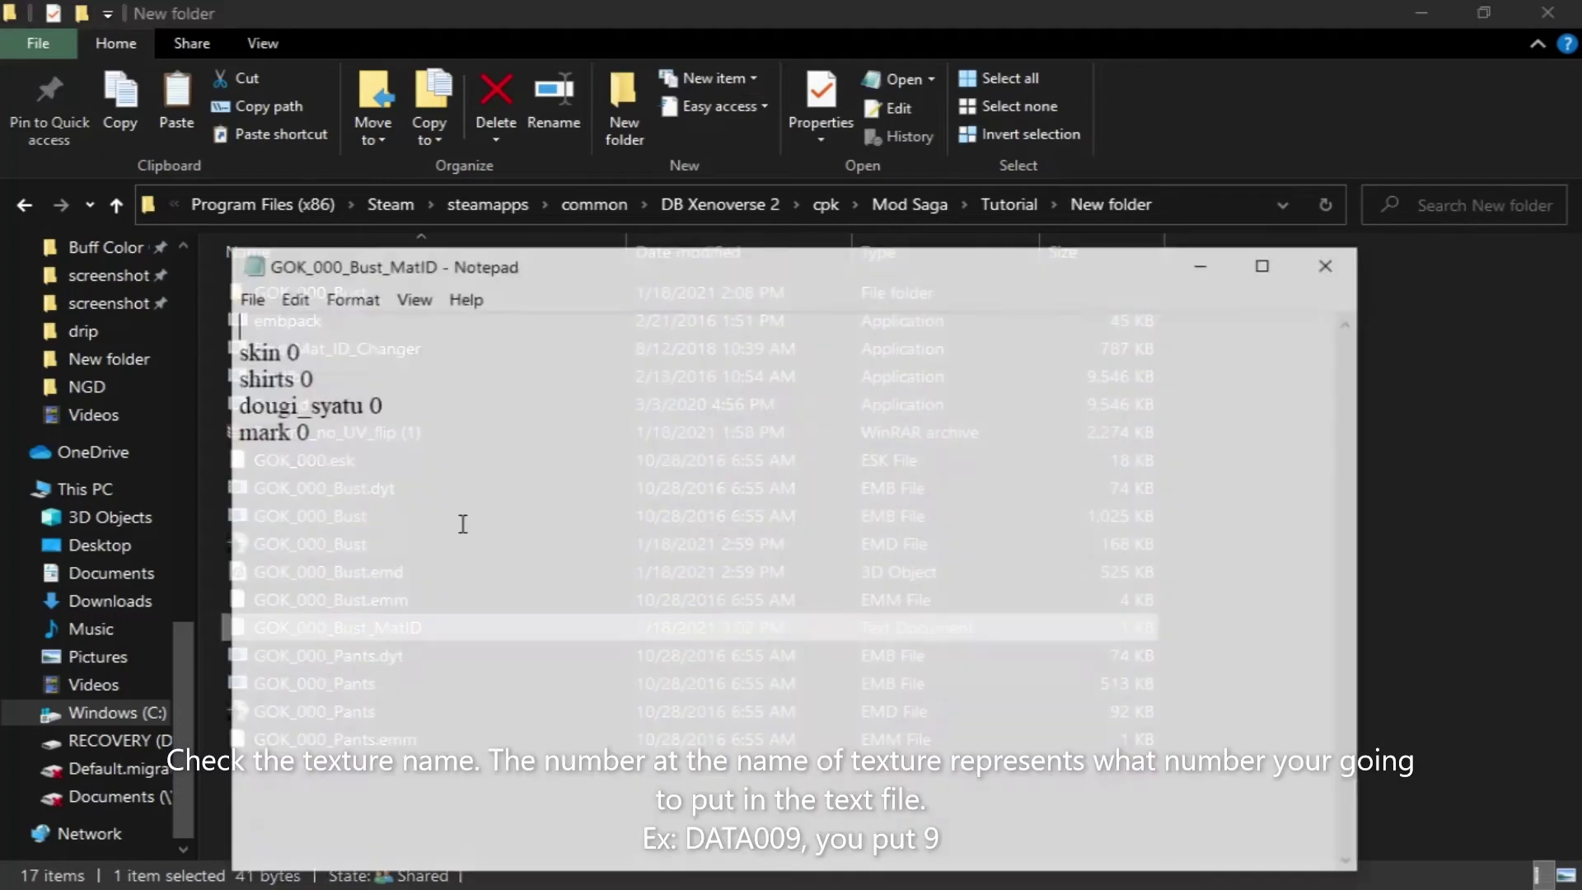
{"action": "key", "text": "BackSpace"}
{"action": "type", "text": "1"}
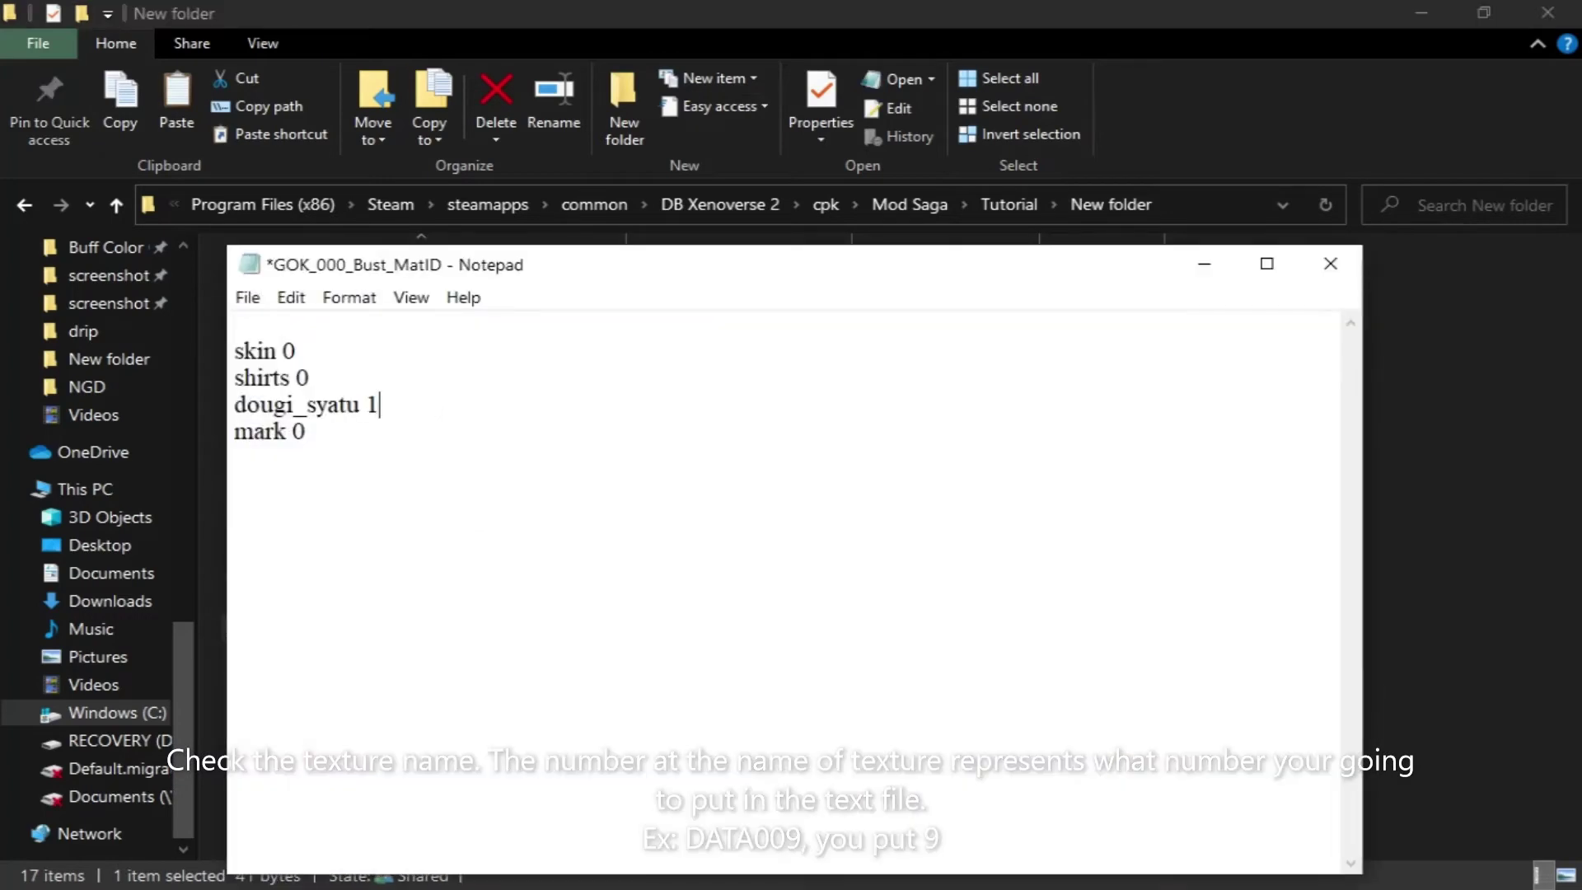
{"action": "type", "text": "1"}
{"action": "left_click", "coordinate": [247, 297]}
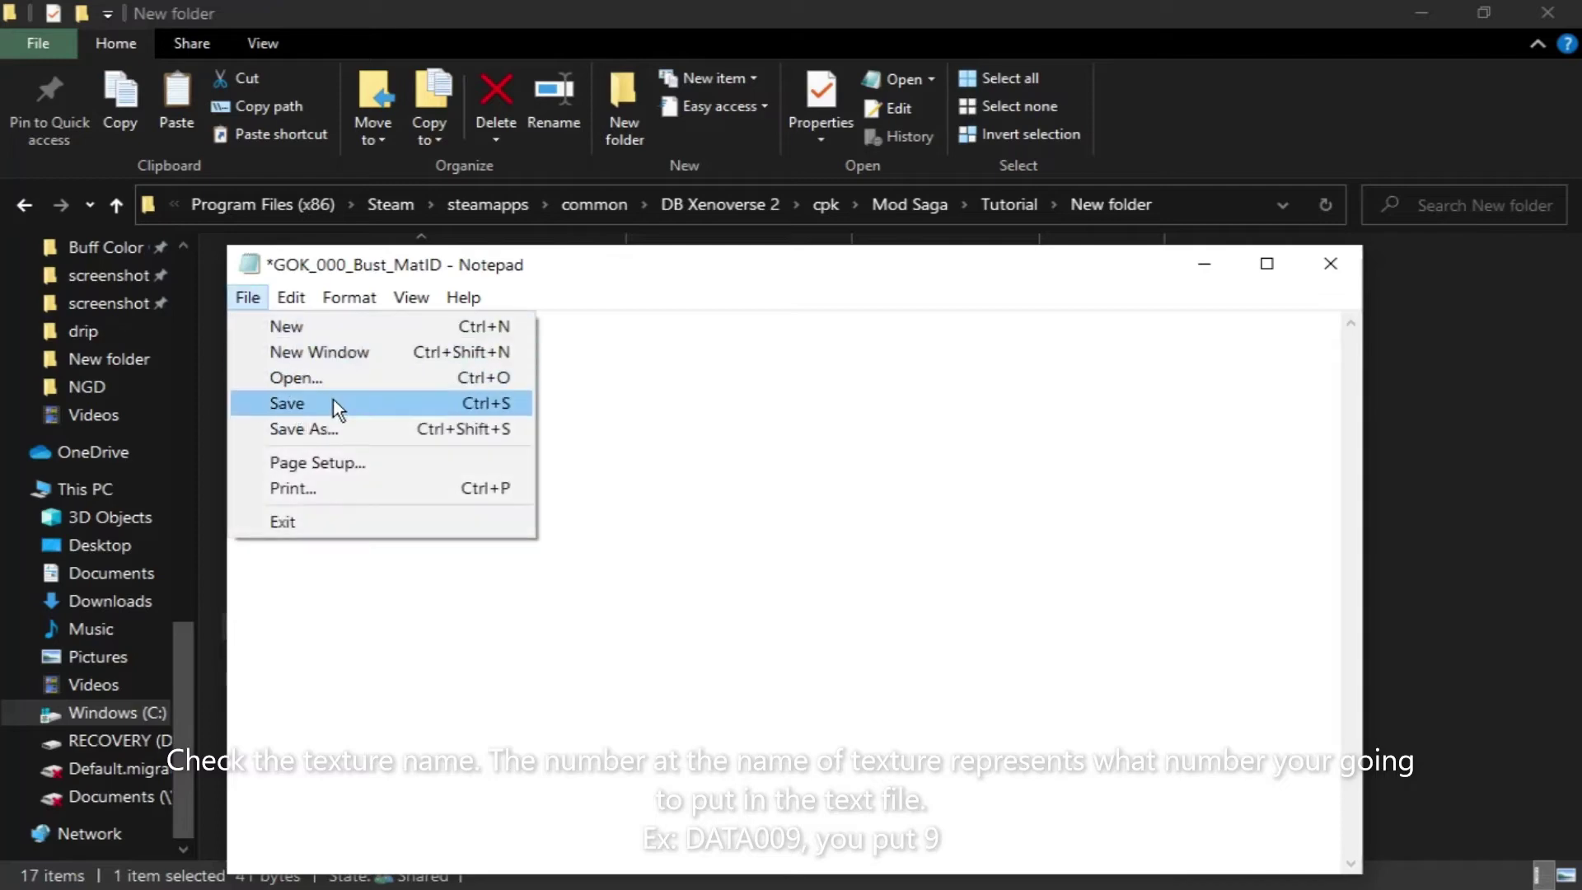
{"action": "left_click", "coordinate": [286, 403]}
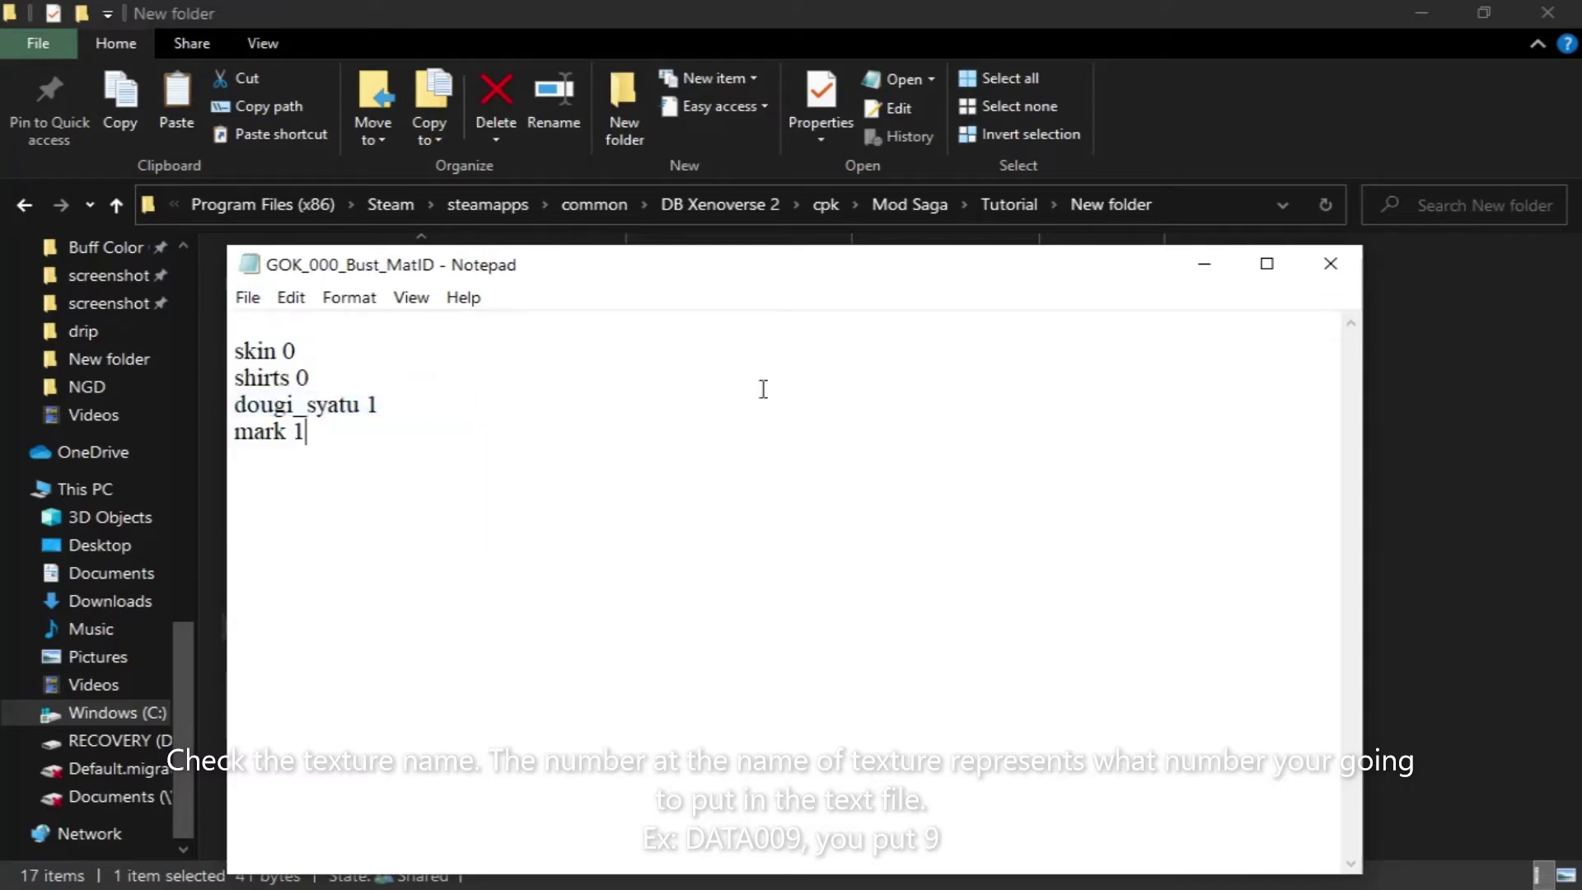
{"action": "key", "text": "alt+F4"}
{"action": "left_click", "coordinate": [1377, 387]}
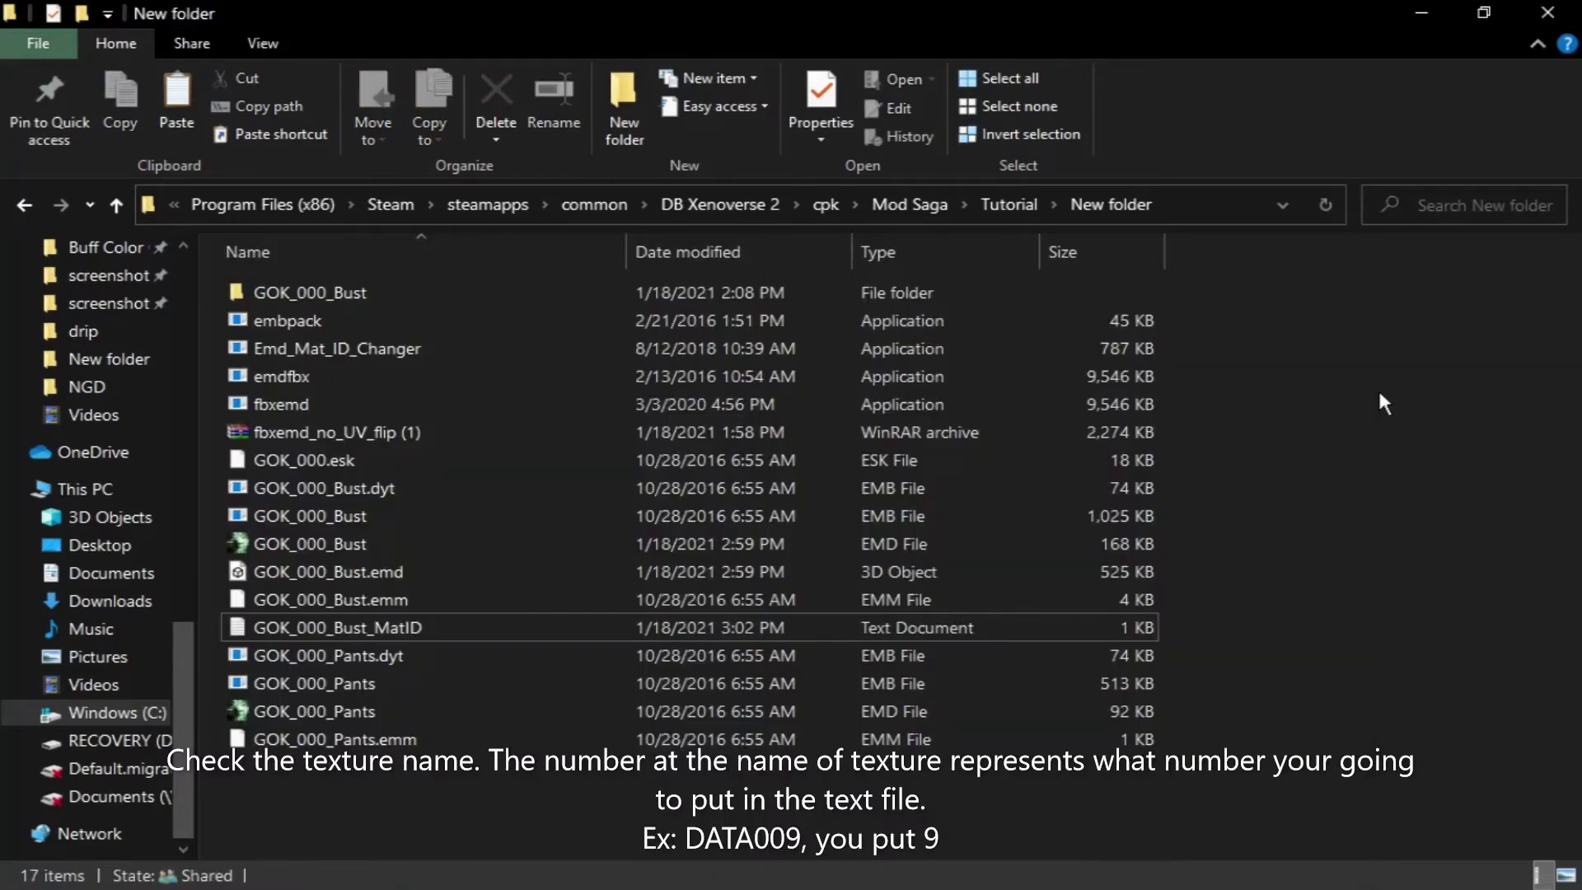
- Reopen GOK_000_Bust_MatID from the bust folder and save it again
{"action": "double_click", "coordinate": [720, 292]}
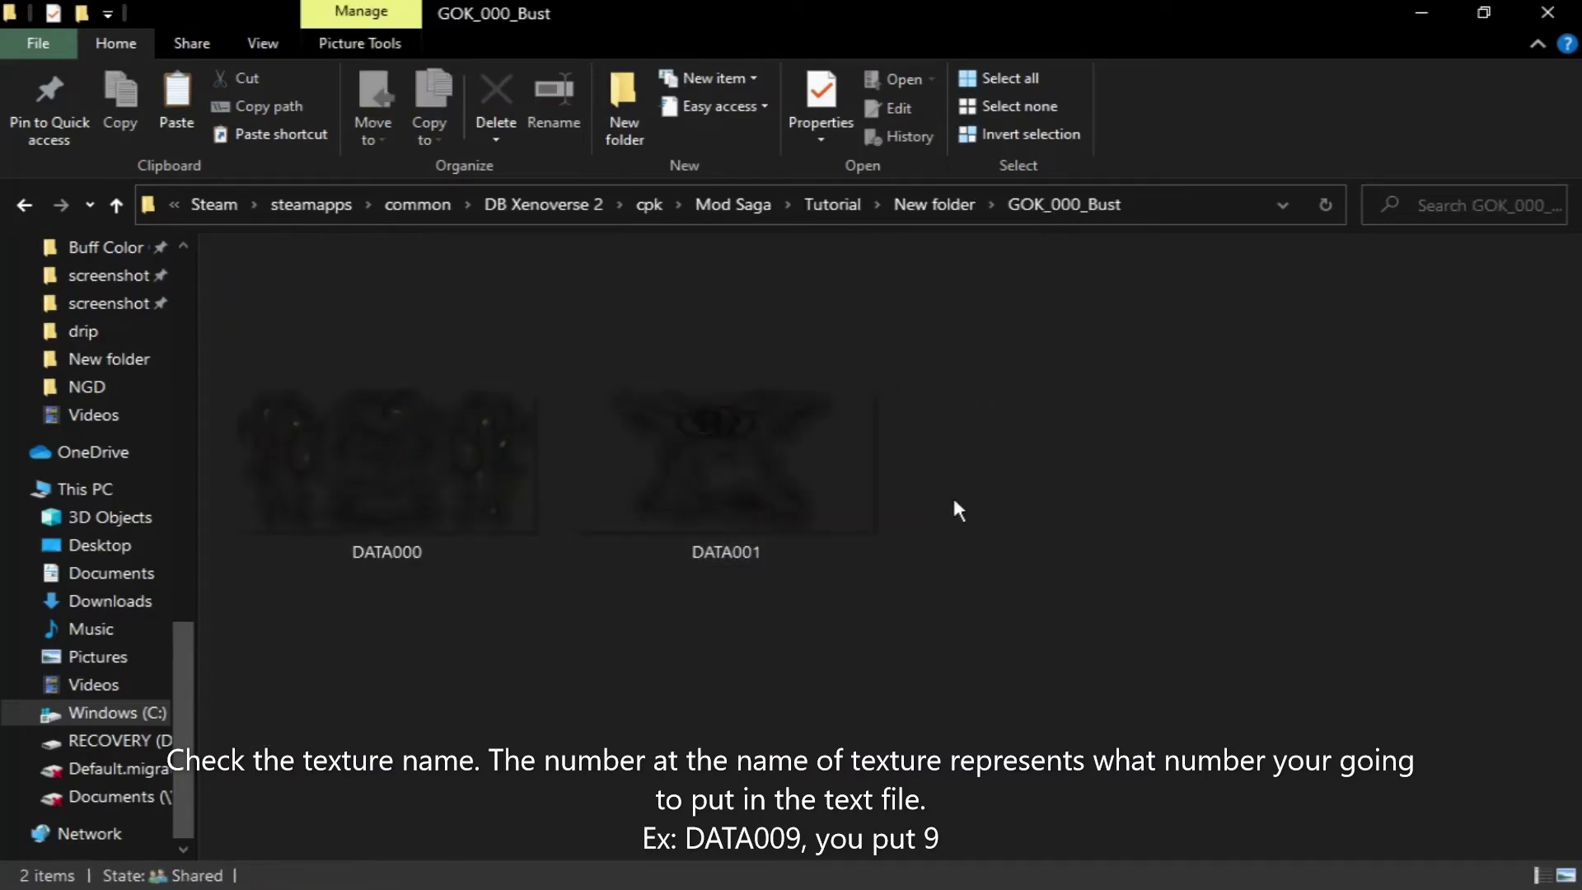
{"action": "left_click", "coordinate": [934, 204]}
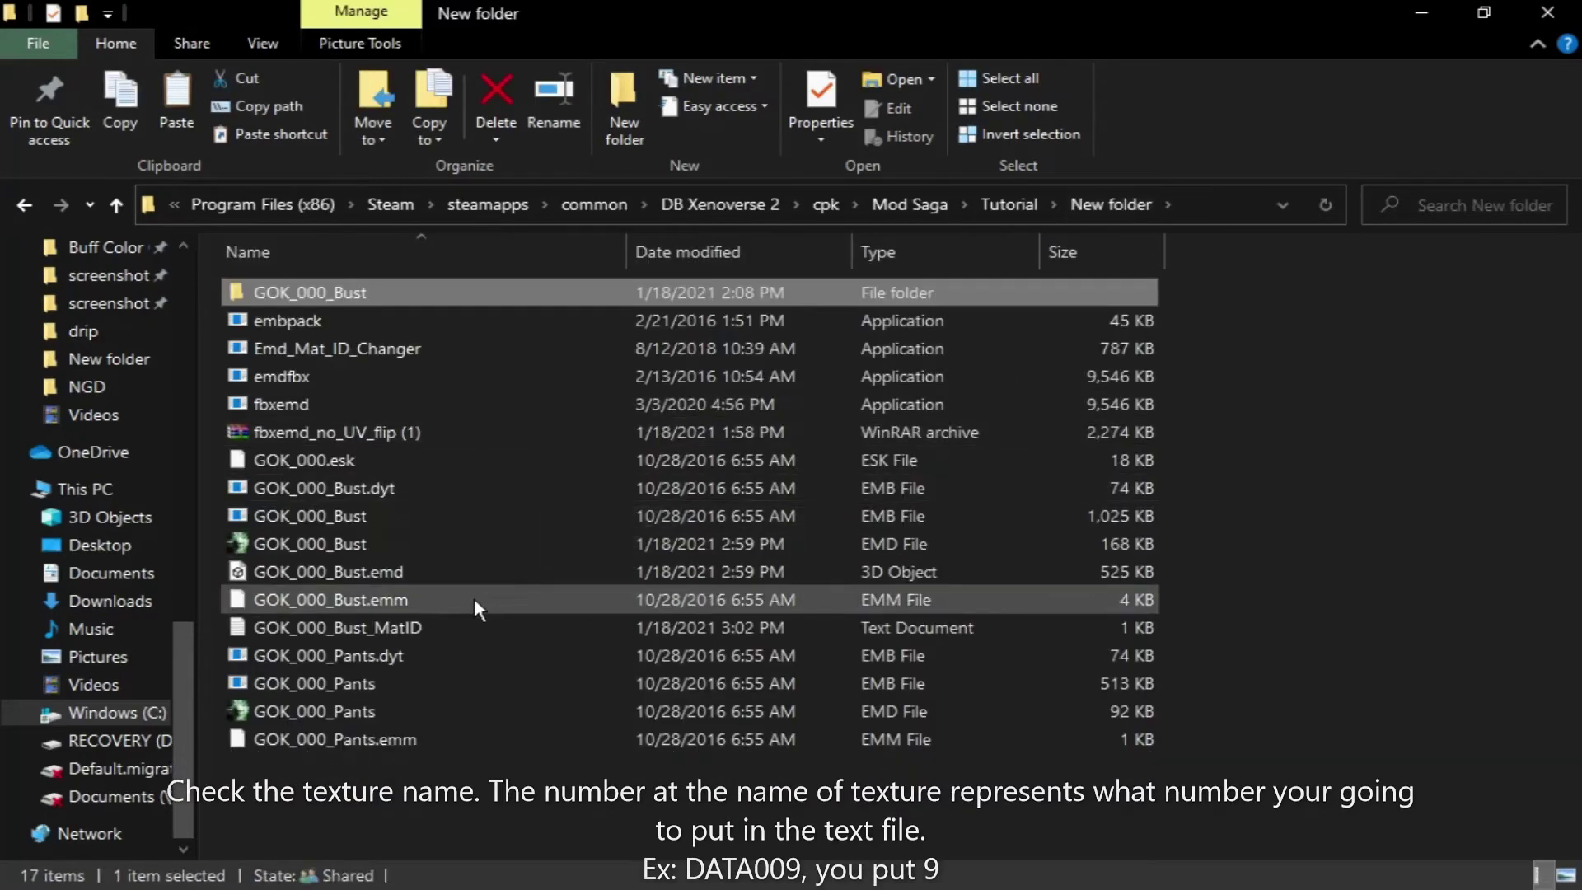
{"action": "double_click", "coordinate": [490, 624]}
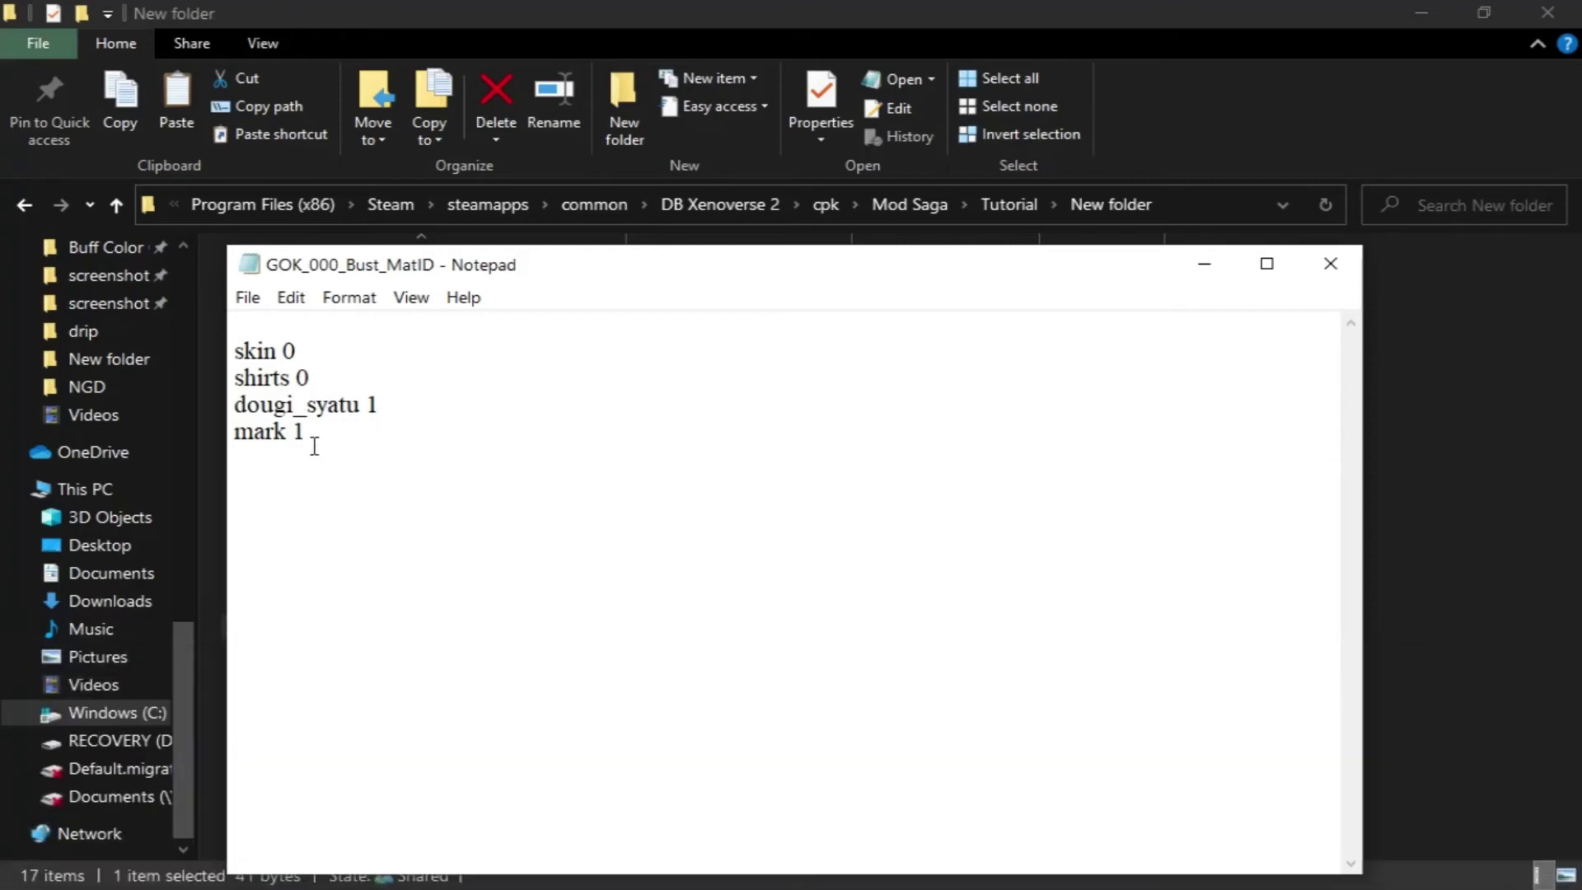
{"action": "left_click", "coordinate": [247, 297]}
{"action": "left_click", "coordinate": [296, 408]}
- Re-run Emd_Mat_ID_Changer on GOK_000_Bust, clear the viewer list, and reload the bust to inspect the chest logo
{"action": "left_click", "coordinate": [496, 536]}
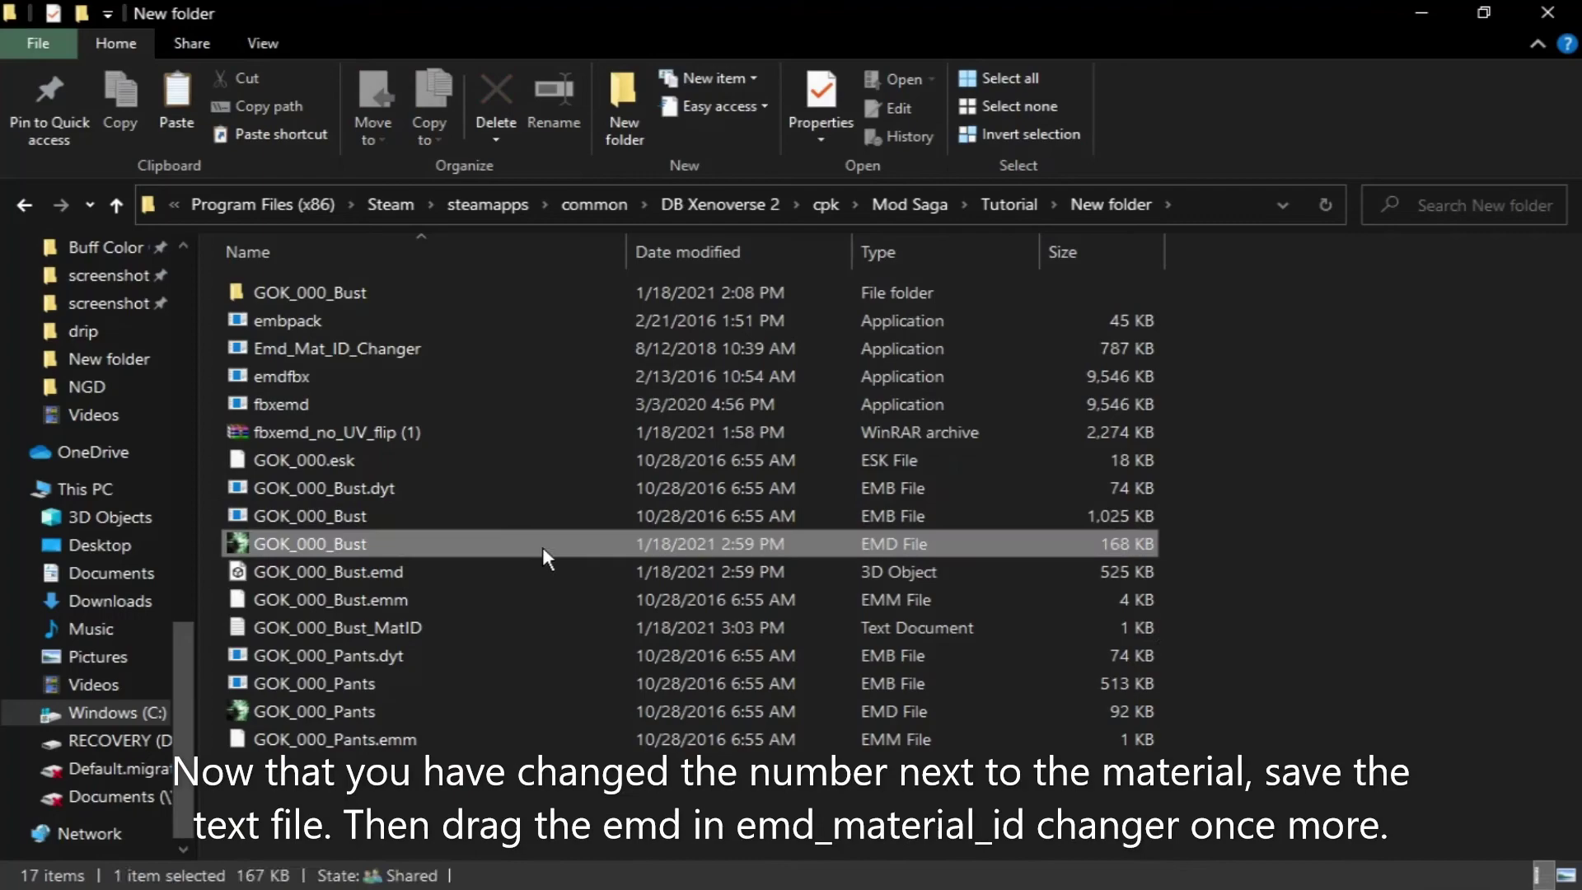
{"action": "left_click_drag", "start_coordinate": [543, 546], "coordinate": [444, 351]}
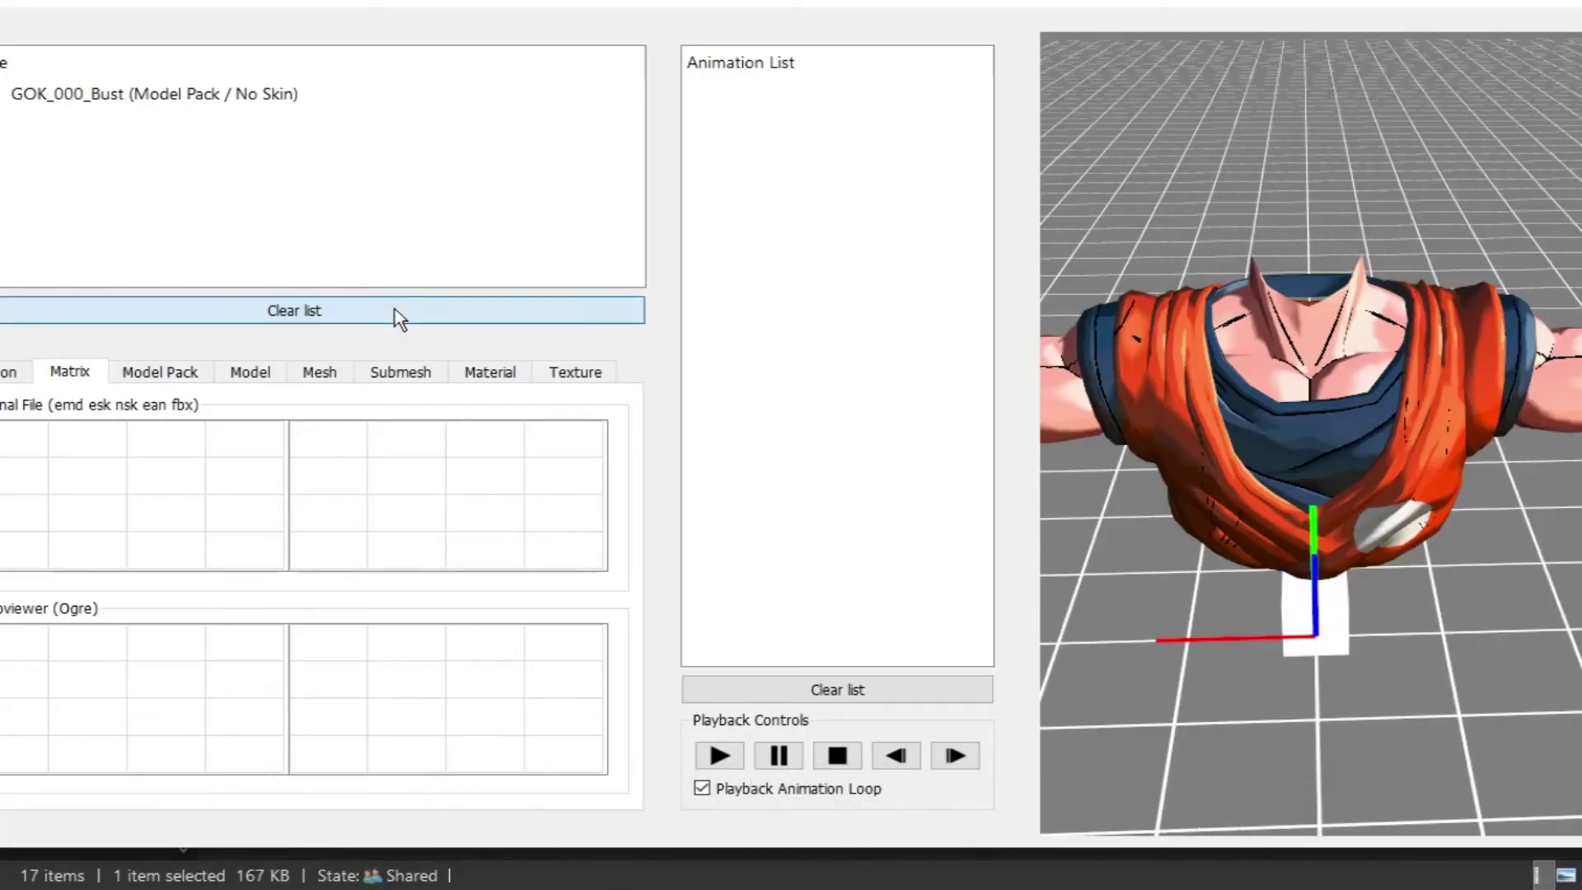
{"action": "left_click", "coordinate": [393, 309]}
{"action": "mouse_move", "coordinate": [476, 545]}
{"action": "left_mouse_down"}
{"action": "mouse_move", "coordinate": [1476, 396]}
{"action": "mouse_move", "coordinate": [1341, 365]}
{"action": "left_mouse_up"}
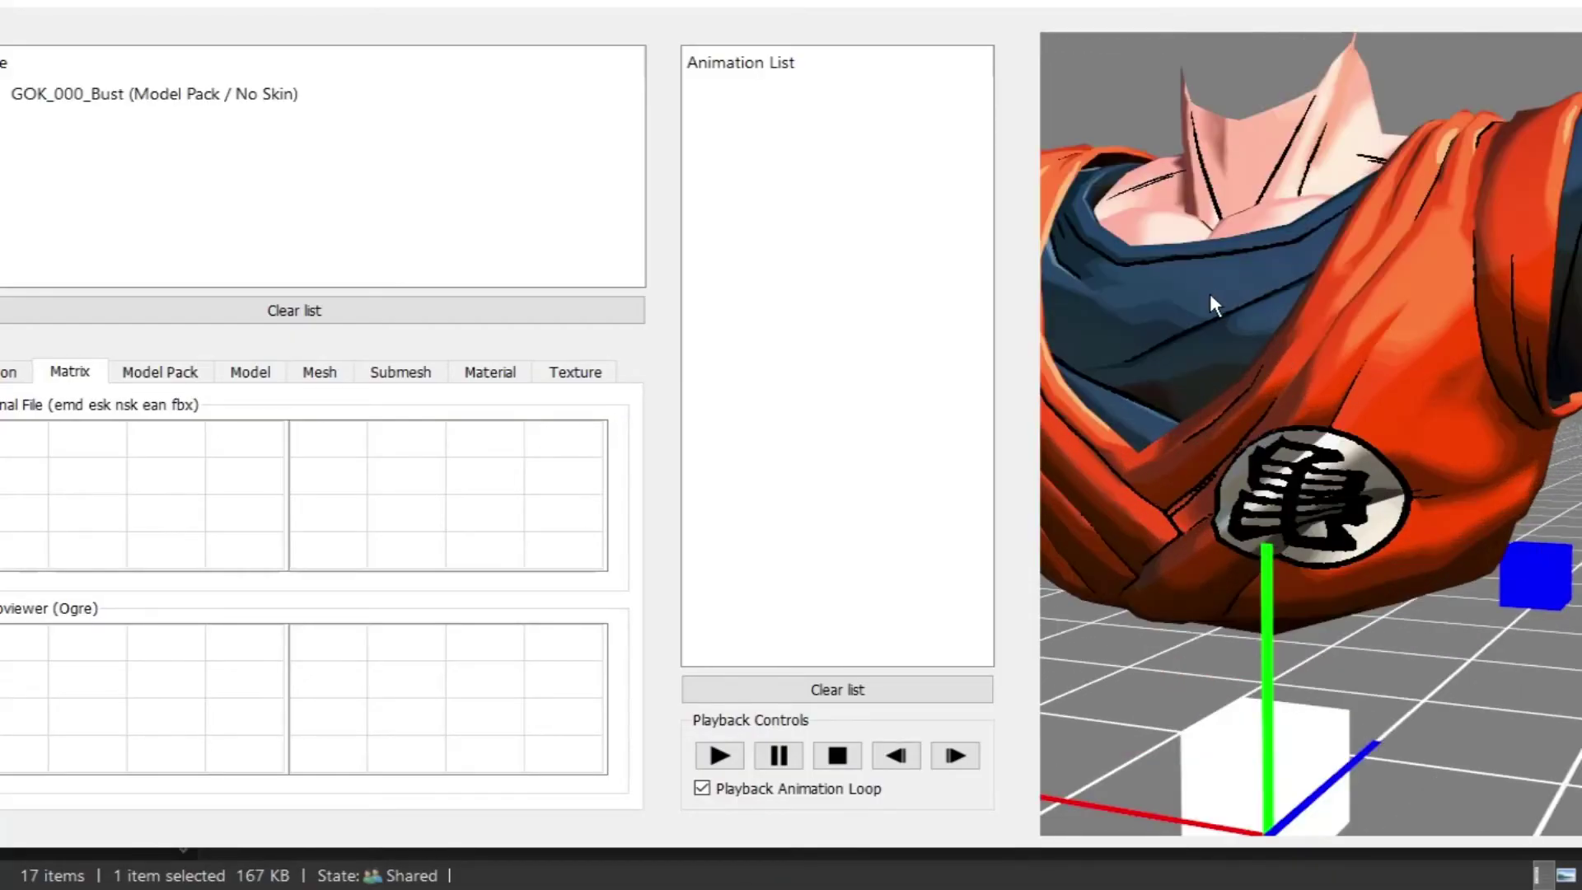
{"action": "mouse_move", "coordinate": [1210, 306]}
{"action": "left_mouse_down"}
{"action": "mouse_move", "coordinate": [1360, 371]}
{"action": "mouse_move", "coordinate": [1405, 283]}
{"action": "mouse_move", "coordinate": [1220, 337]}
{"action": "mouse_move", "coordinate": [1298, 285]}
{"action": "mouse_move", "coordinate": [1215, 345]}
{"action": "mouse_move", "coordinate": [1055, 303]}
{"action": "mouse_move", "coordinate": [1211, 322]}
{"action": "mouse_move", "coordinate": [1287, 311]}
{"action": "mouse_move", "coordinate": [1136, 339]}
{"action": "mouse_move", "coordinate": [1360, 280]}
{"action": "mouse_move", "coordinate": [1290, 282]}
{"action": "left_mouse_up"}
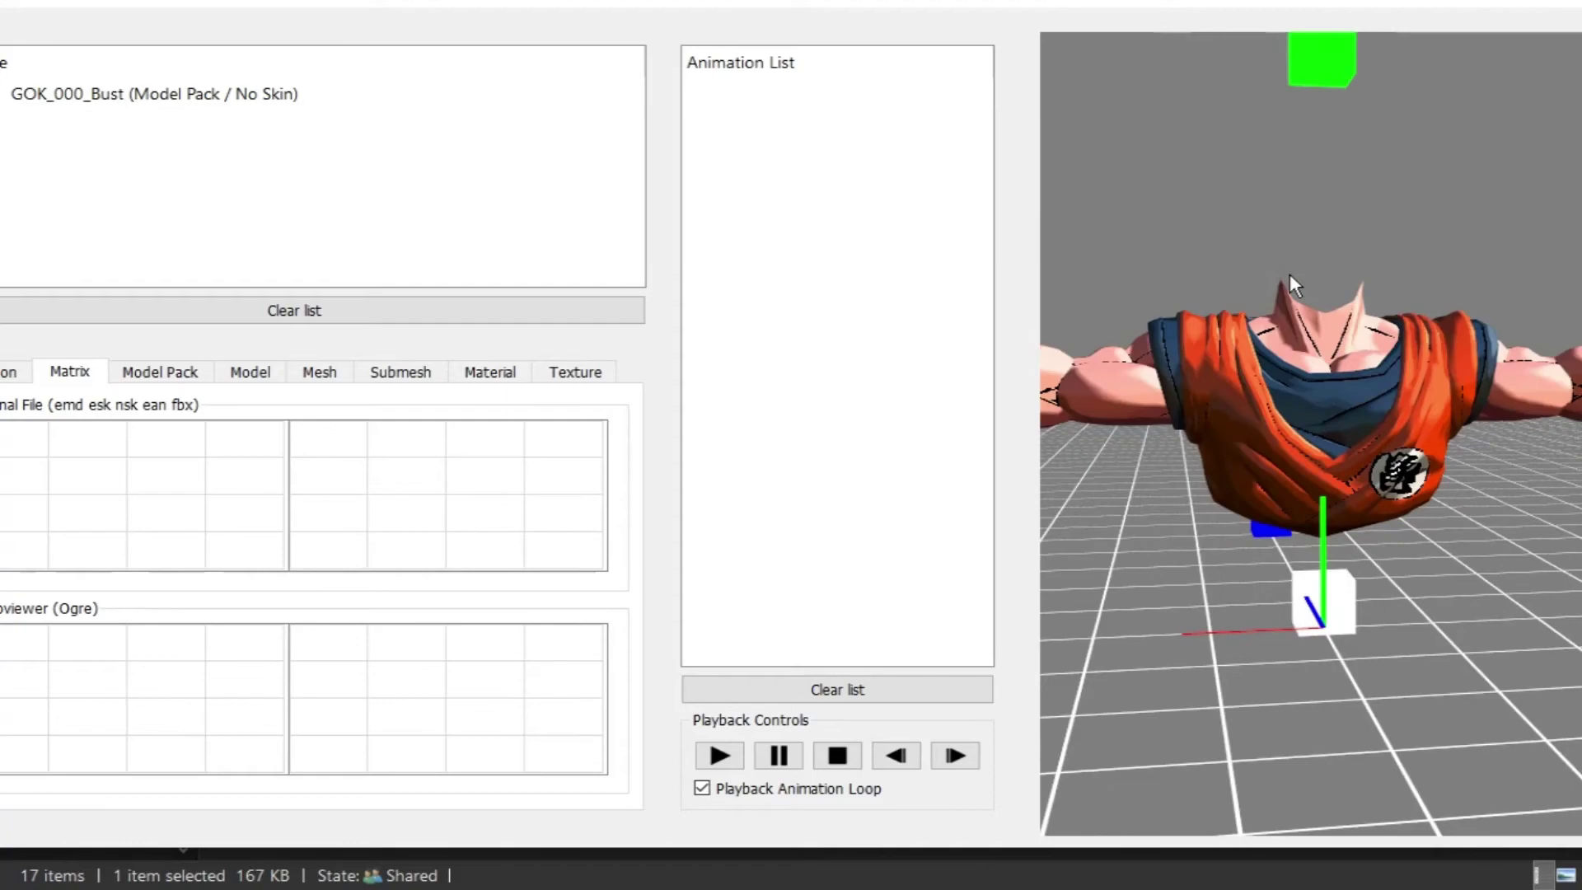
{"action": "scroll", "coordinate": [1289, 273], "scroll_direction": "up", "scroll_amount": 4}
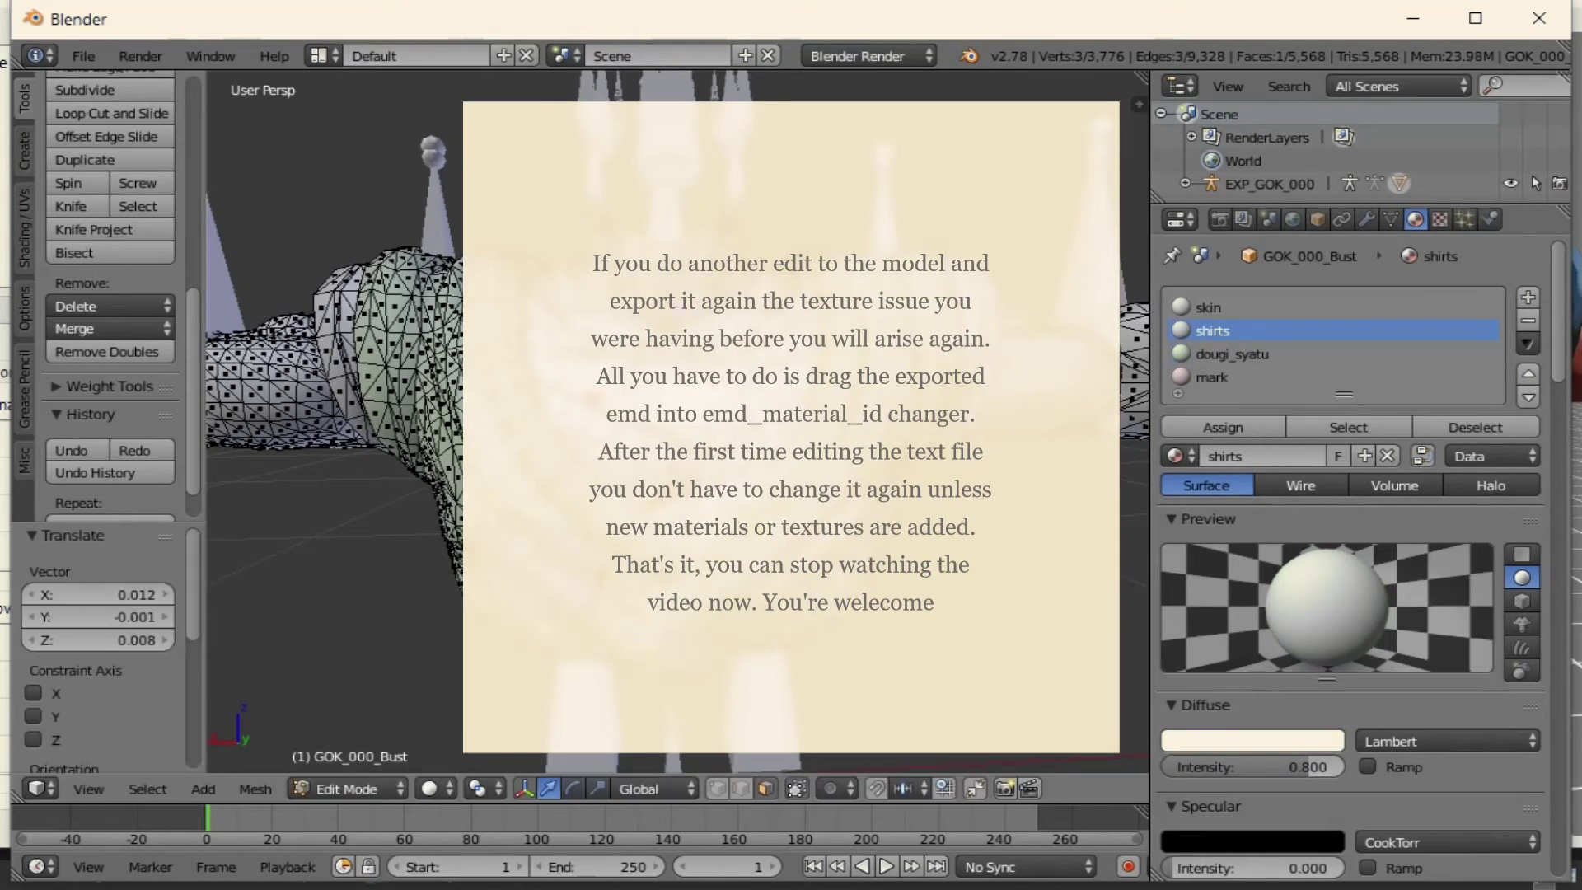
- Export the Goku bust from Blender as an FBX file
{"action": "left_click", "coordinate": [84, 55]}
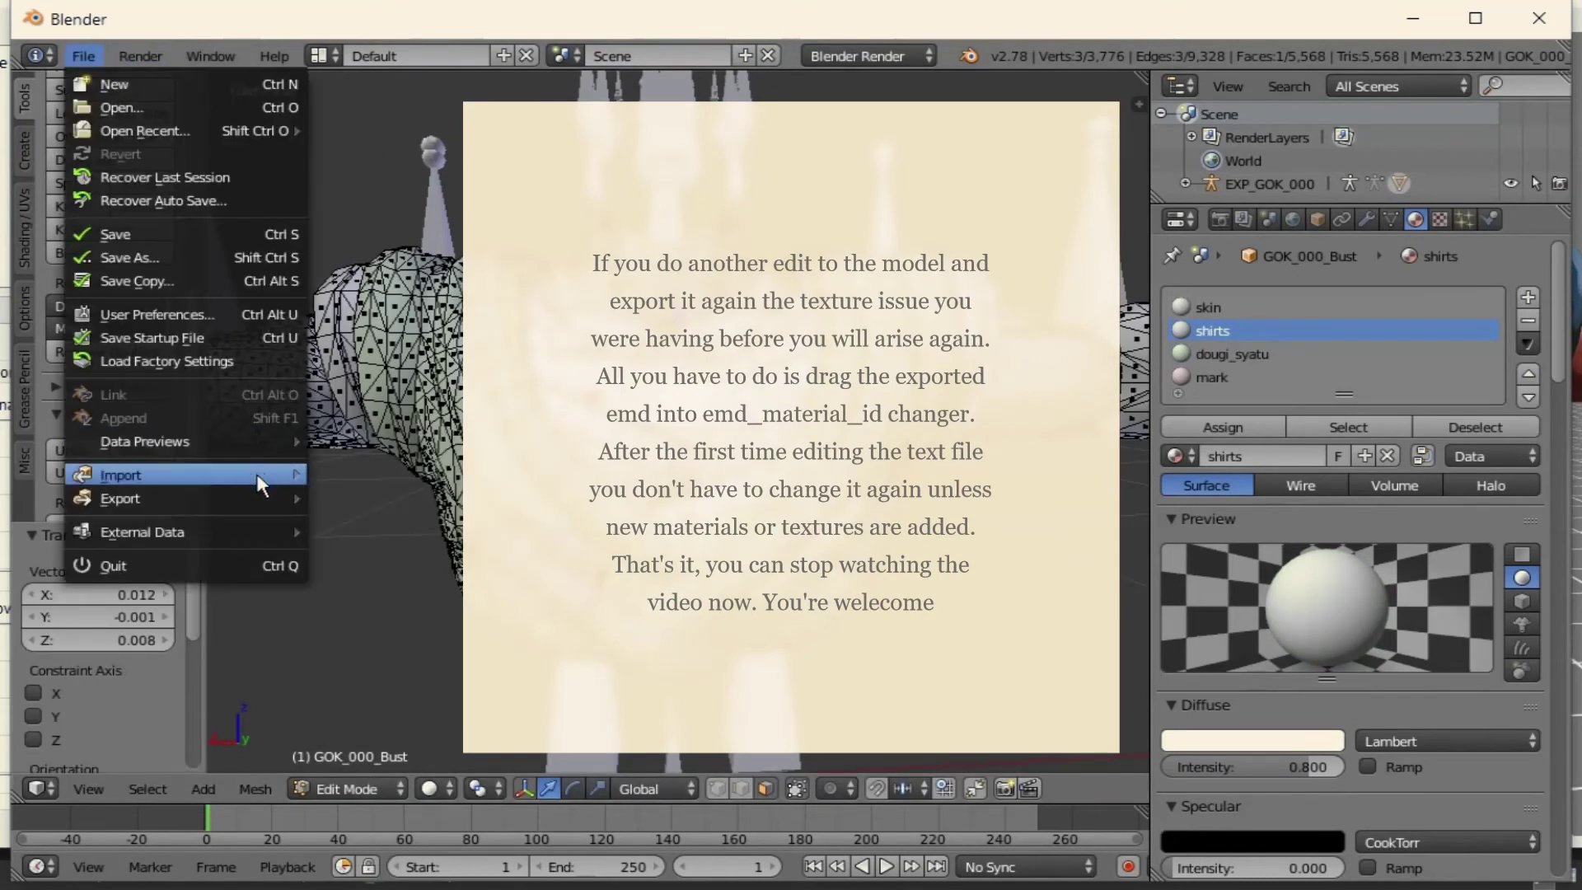
{"action": "mouse_move", "coordinate": [120, 498]}
{"action": "left_click", "coordinate": [408, 550]}
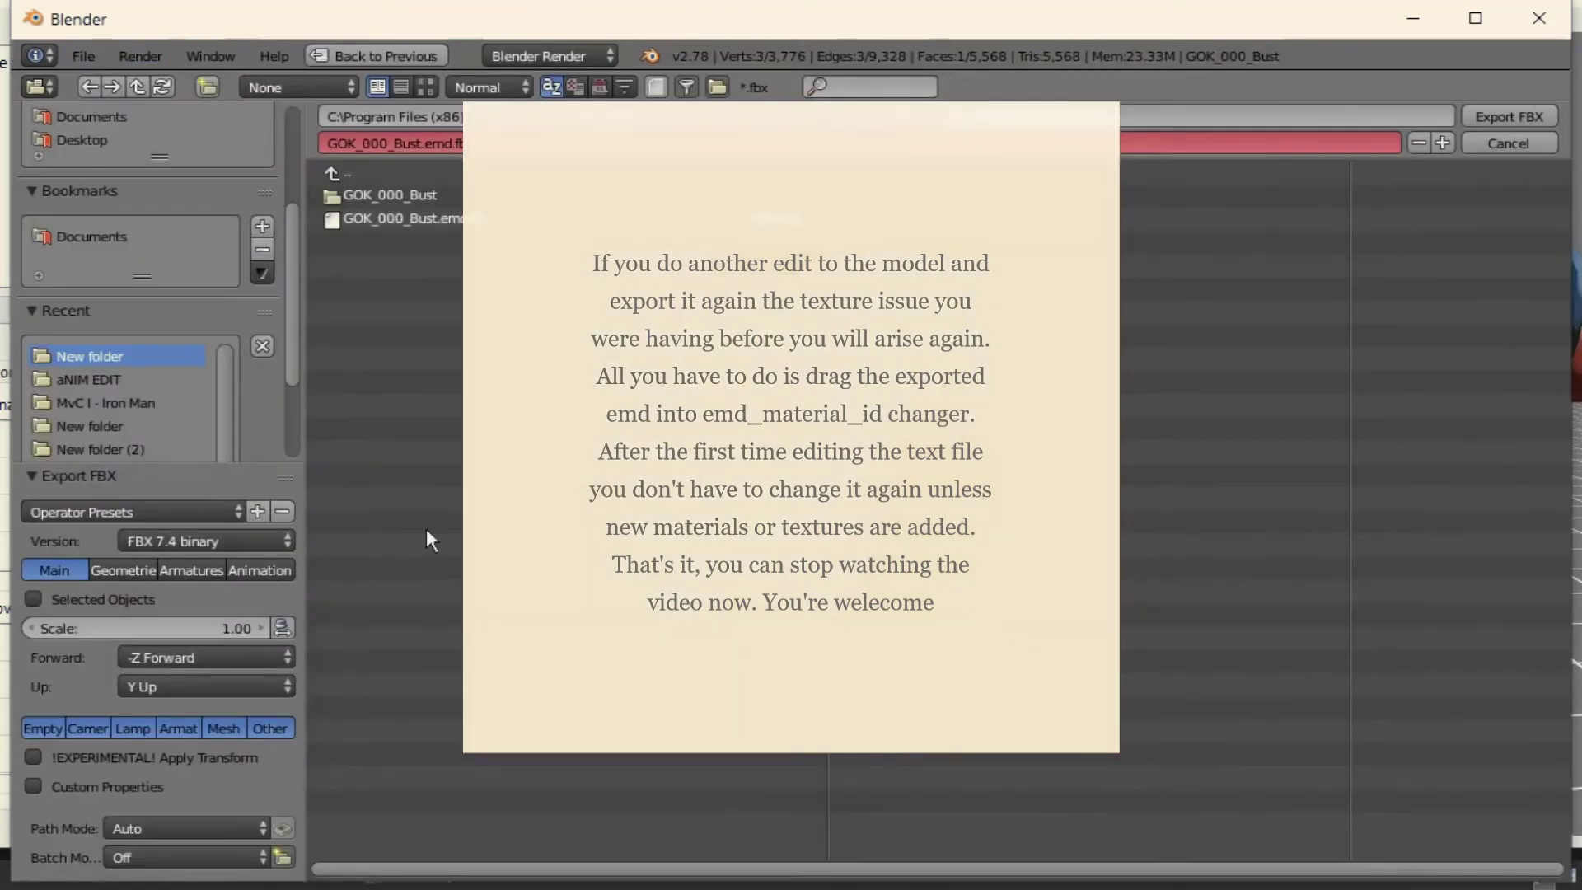
{"action": "left_click", "coordinate": [1508, 117]}
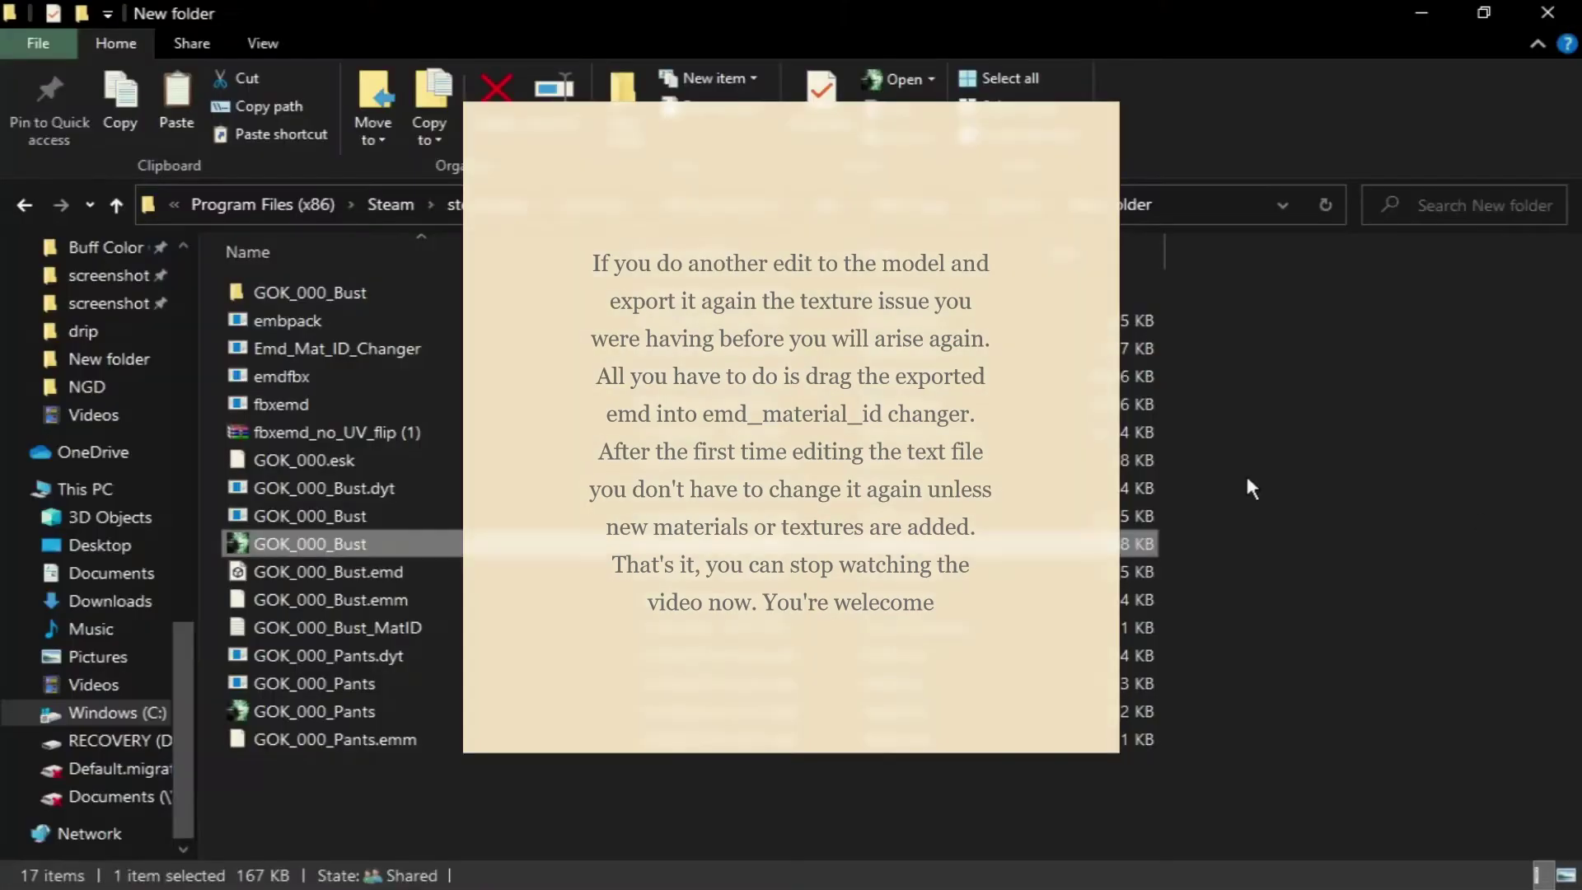
- Convert the exported FBX back into GOK_000_Bust EMD and load it into the cleared viewer
{"action": "key", "text": "Down"}
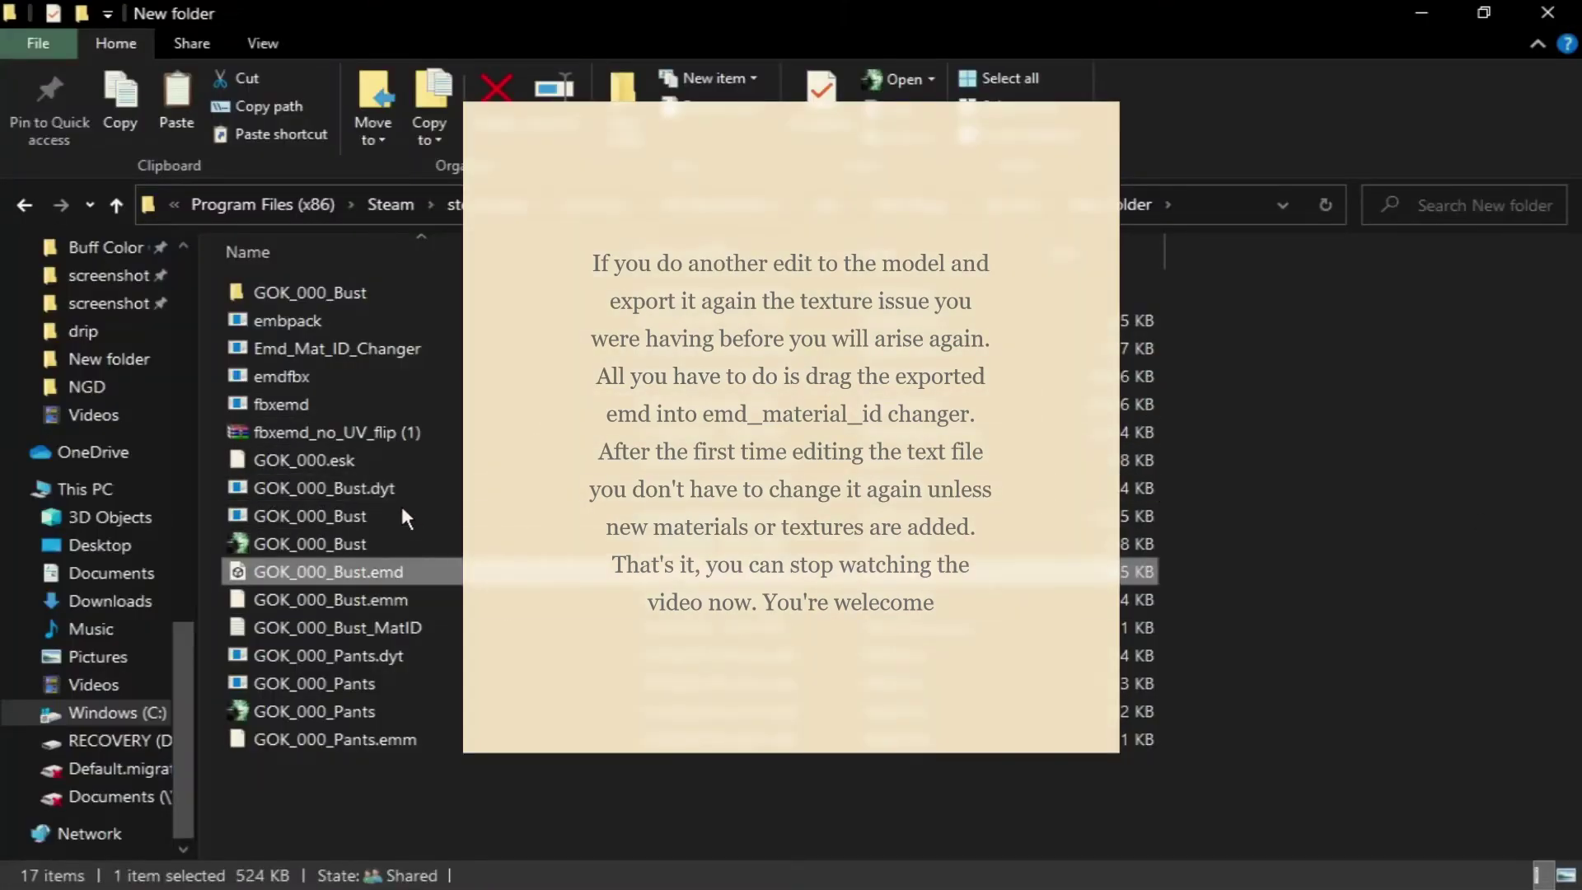
{"action": "left_click_drag", "start_coordinate": [328, 571], "coordinate": [364, 404]}
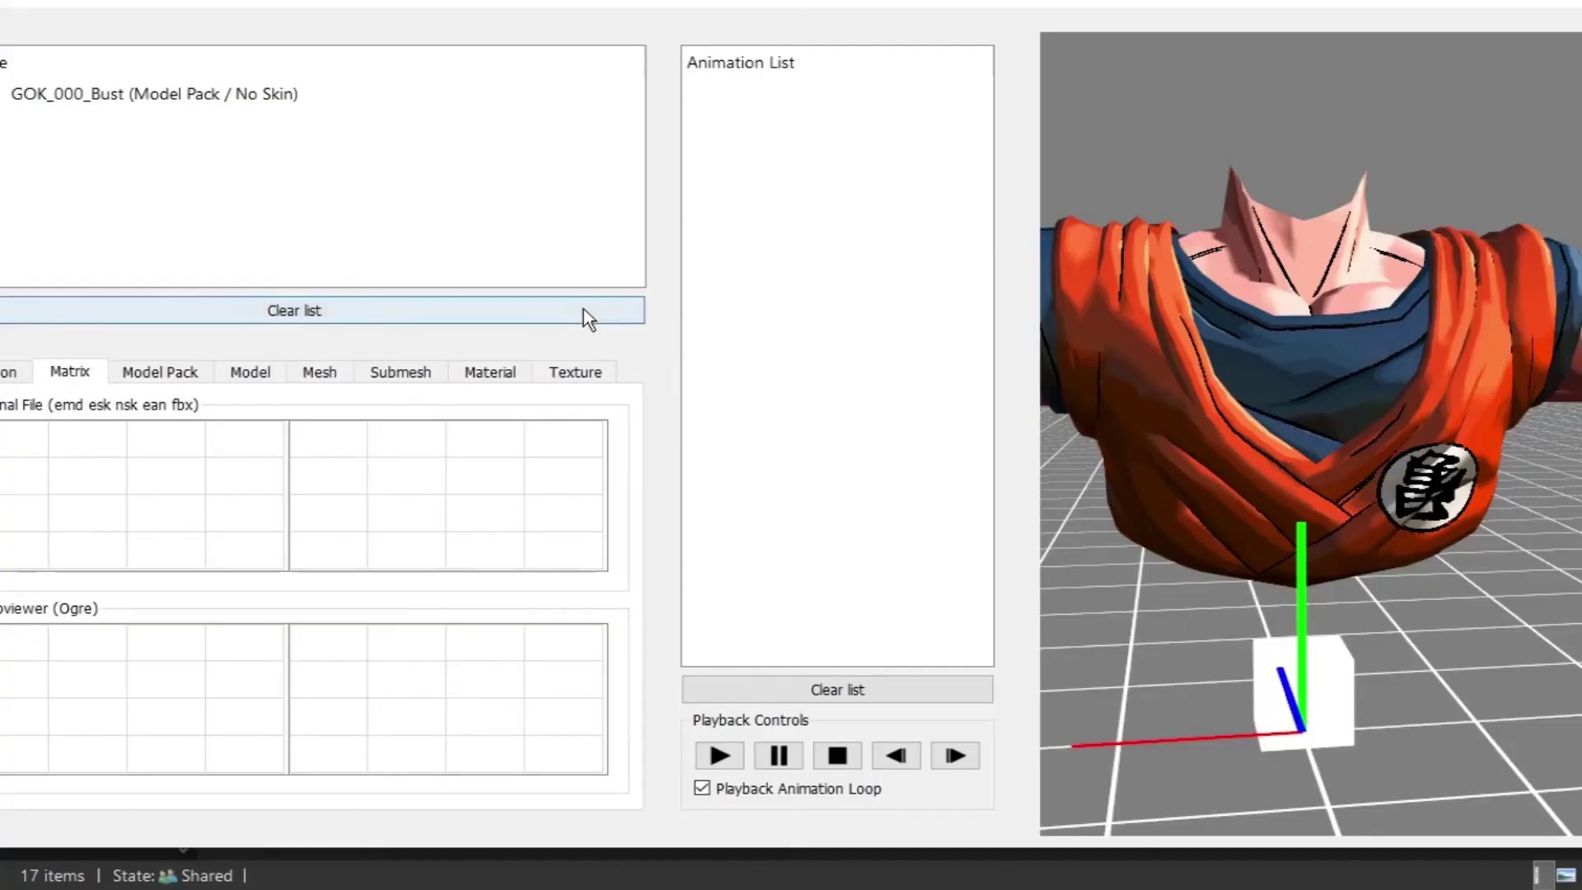
{"action": "left_click", "coordinate": [584, 308]}
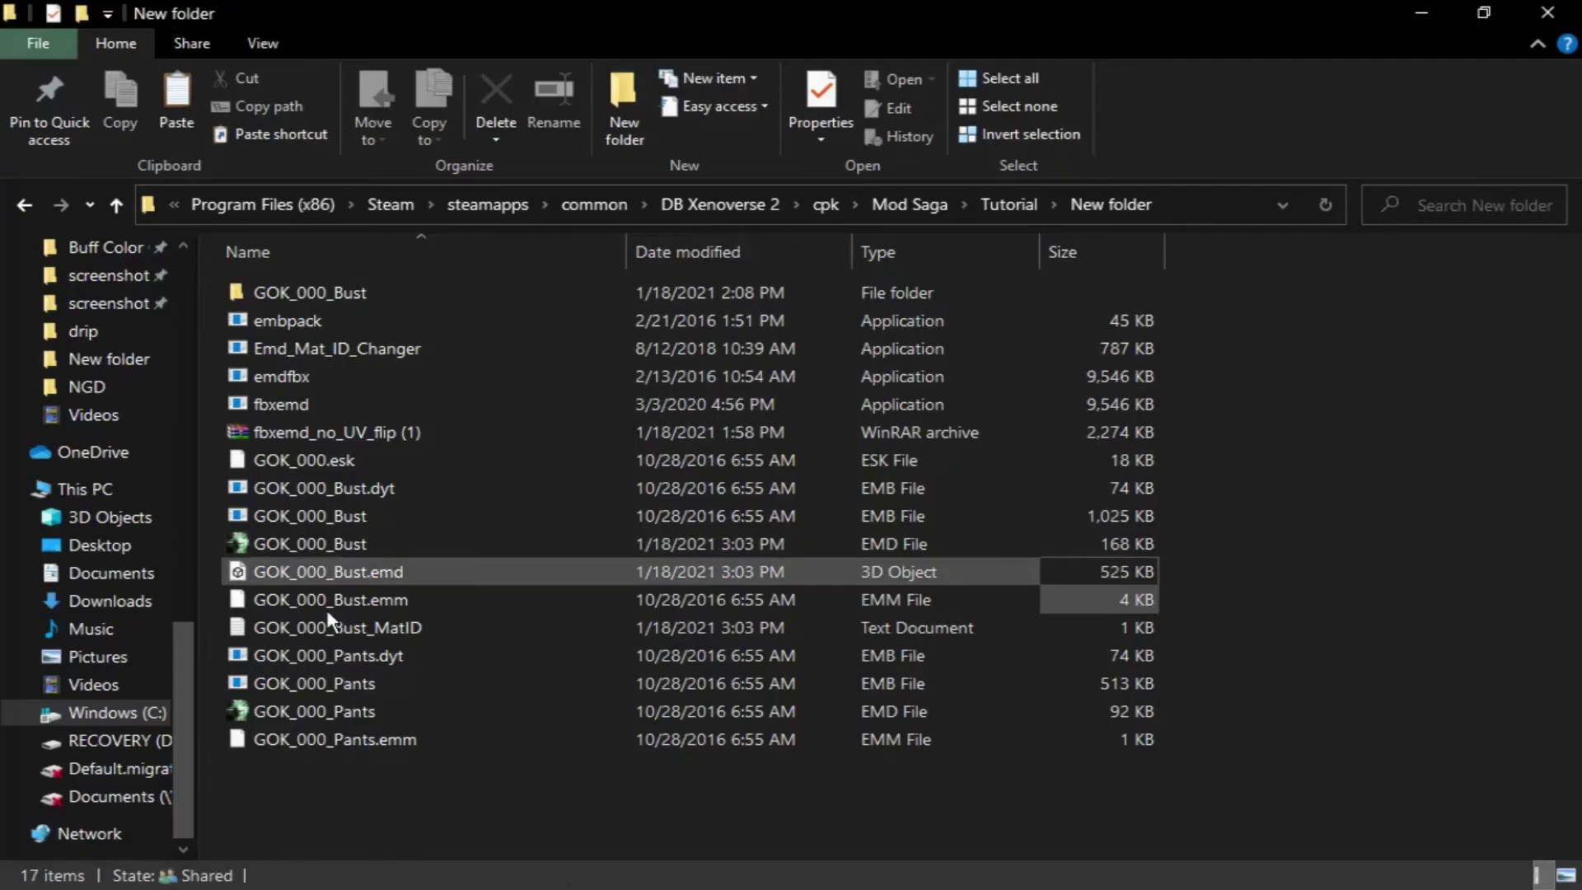
{"action": "left_click_drag", "start_coordinate": [309, 544], "coordinate": [1474, 371]}
{"action": "scroll", "coordinate": [1409, 396], "scroll_direction": "up", "scroll_amount": 4}
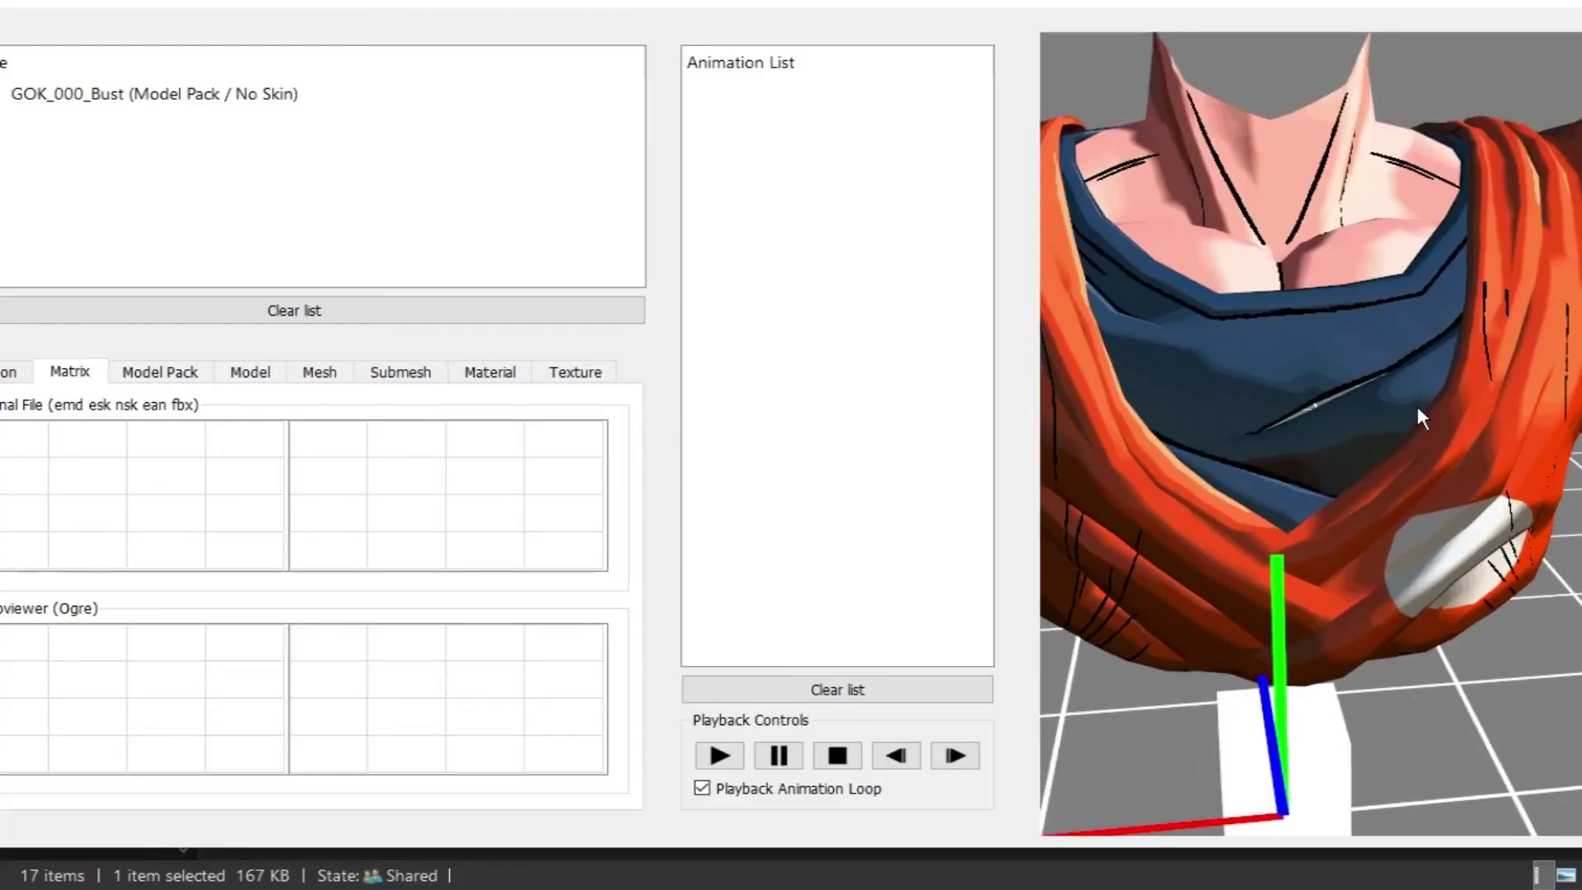
- Load the rebuilt bust into EMD Viewer, then minimize it and drop the EMD onto Emd_Mat_ID_Changer again
{"action": "mouse_move", "coordinate": [1417, 407]}
{"action": "middle_mouse_down"}
{"action": "mouse_move", "coordinate": [1299, 337]}
{"action": "mouse_move", "coordinate": [1445, 288]}
{"action": "mouse_move", "coordinate": [1416, 356]}
{"action": "middle_mouse_up"}
{"action": "scroll", "coordinate": [1415, 356], "scroll_direction": "down", "scroll_amount": 3}
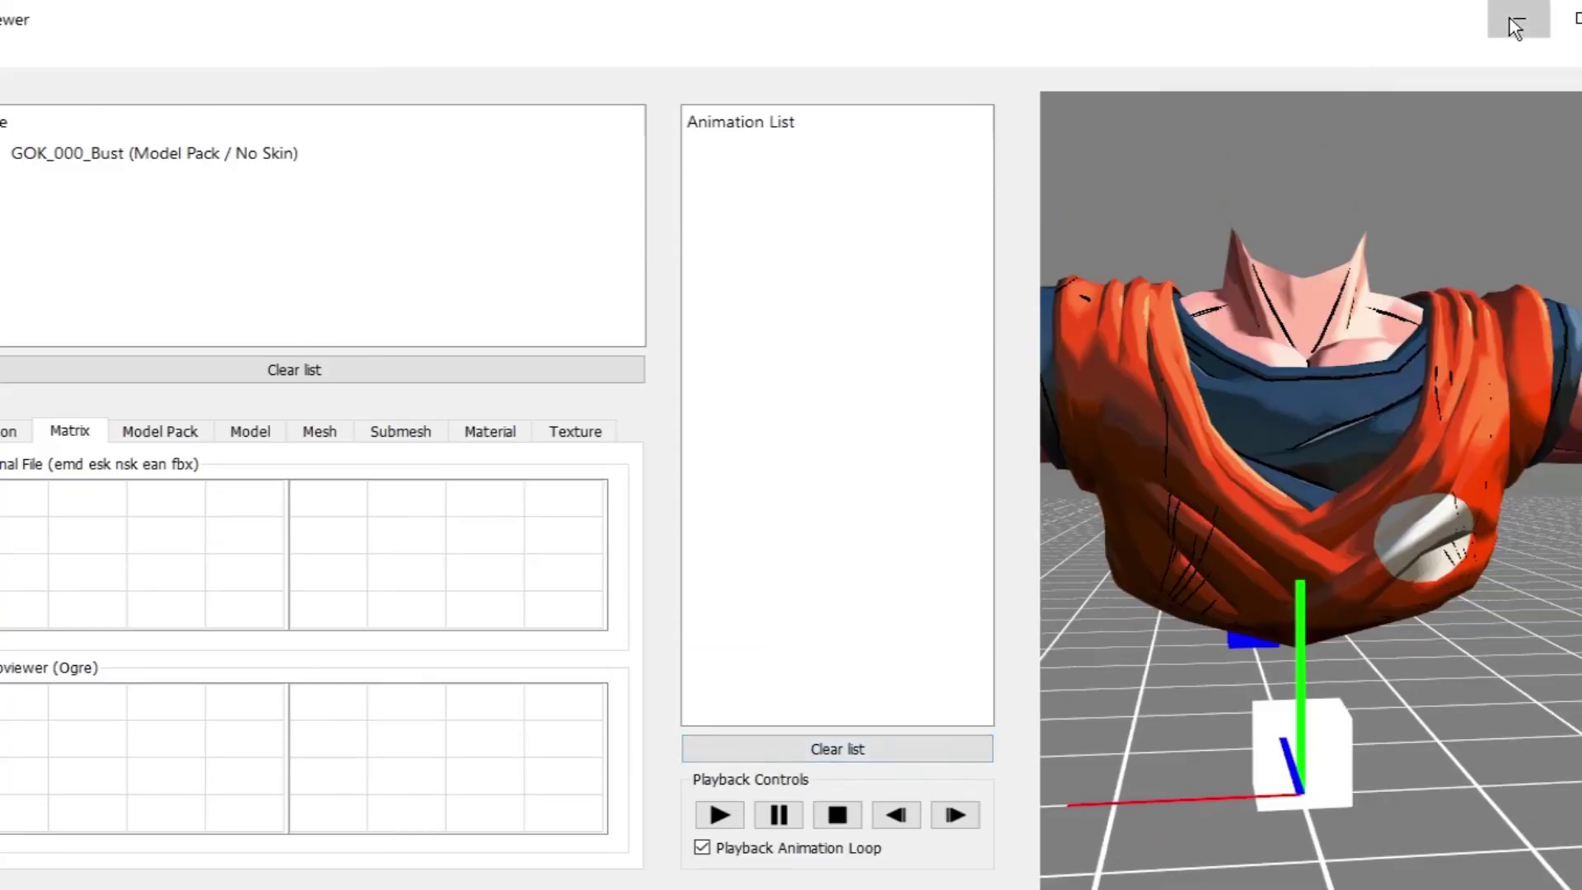
{"action": "left_click", "coordinate": [1515, 27]}
{"action": "left_click_drag", "start_coordinate": [632, 544], "coordinate": [551, 362]}
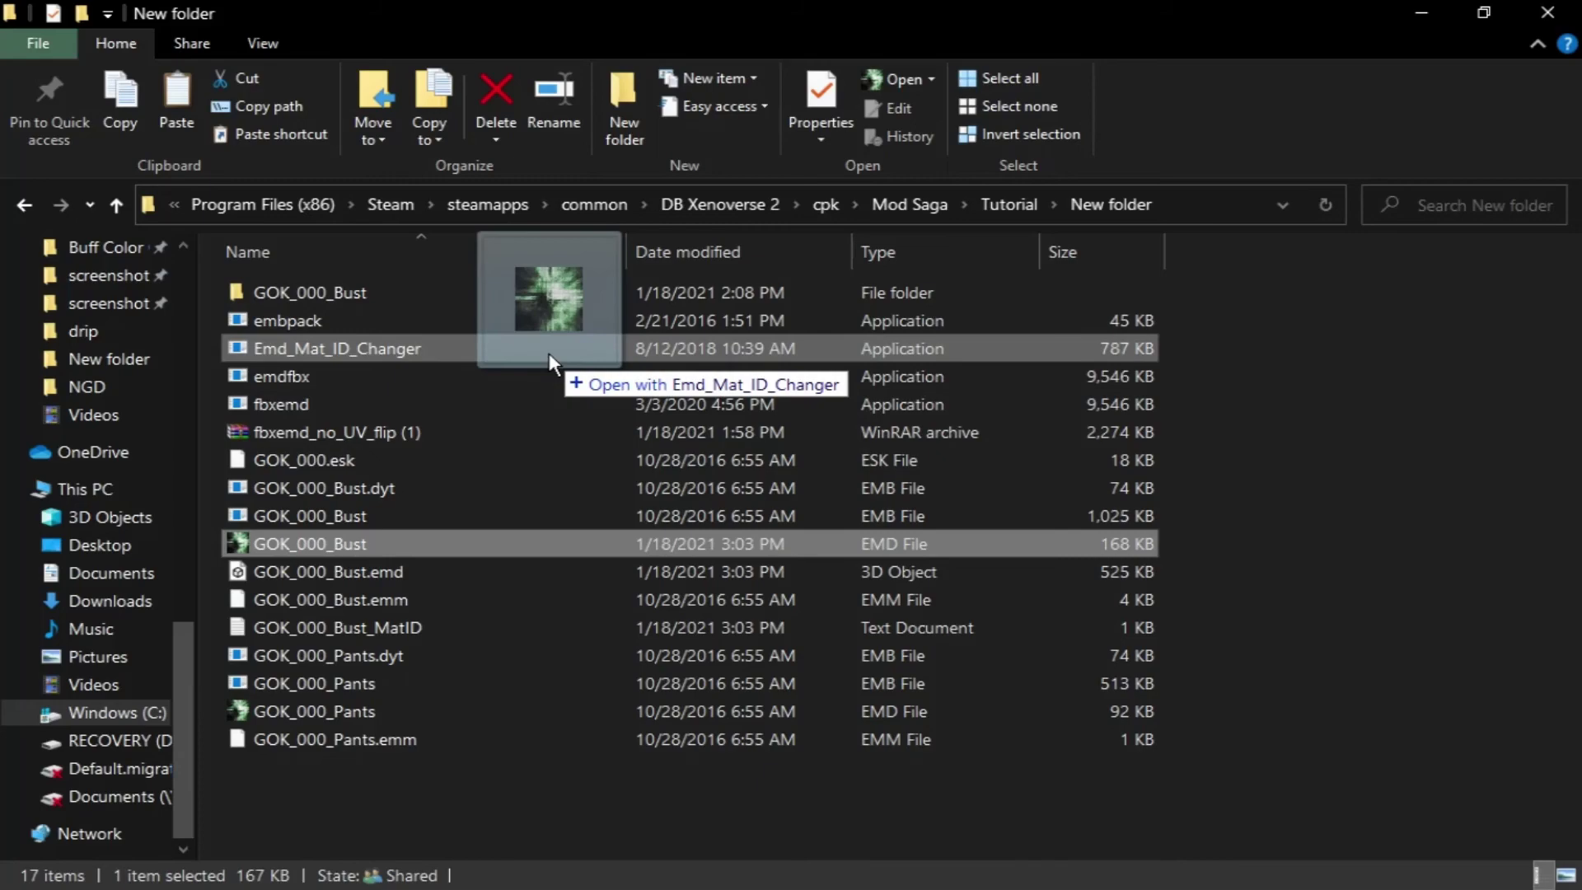
{"action": "left_click_drag", "start_coordinate": [550, 362], "coordinate": [550, 363]}
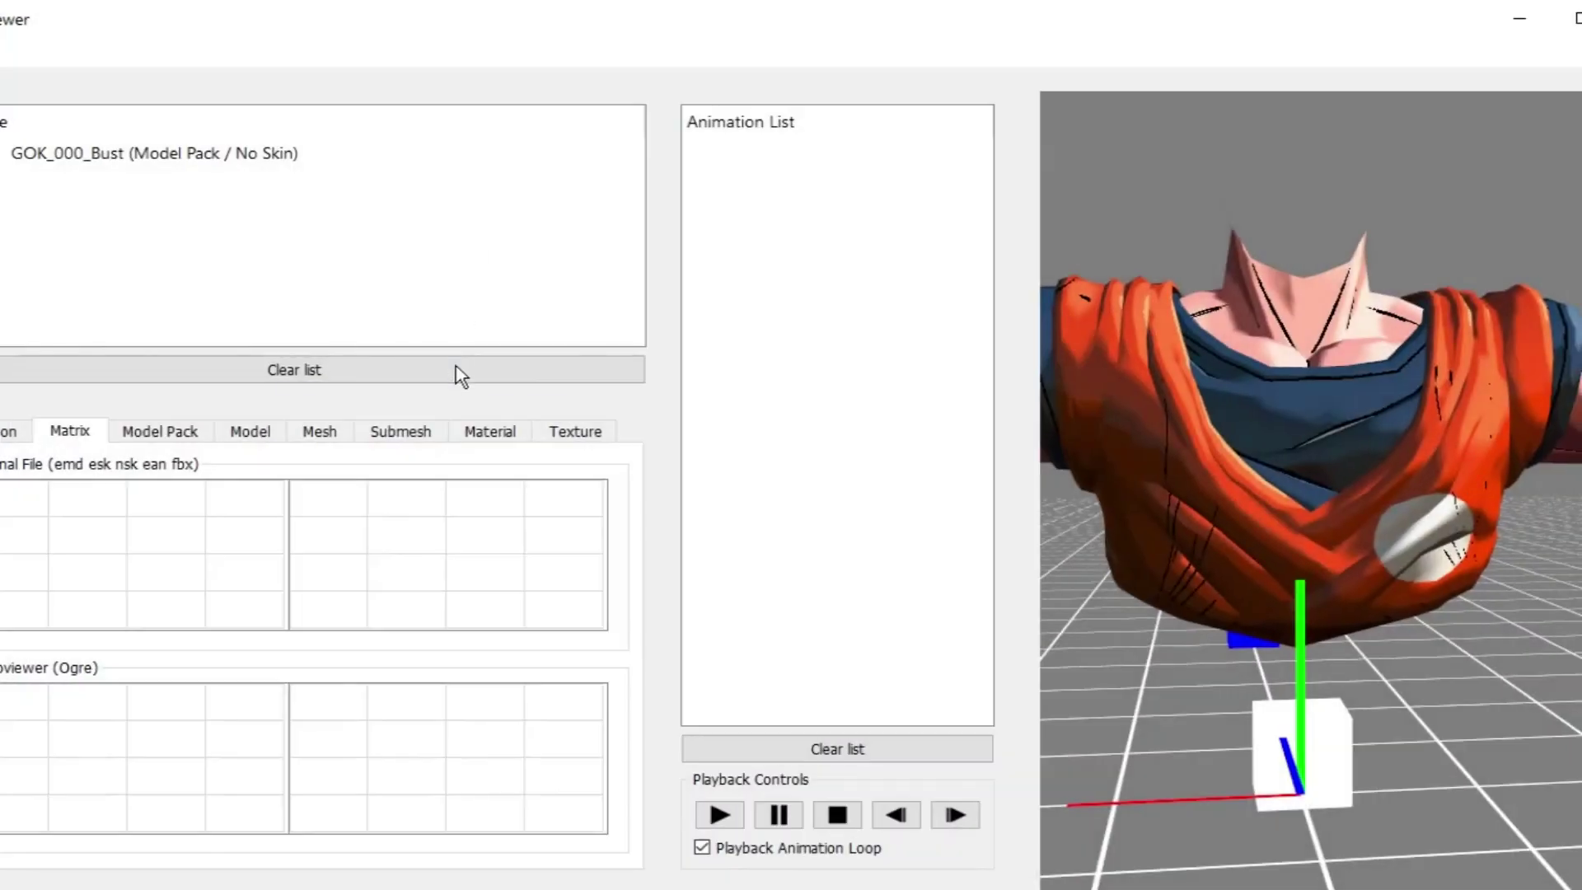
- Clear the viewer, load the fixed GOK_000_Bust EMD, and orbit to check the kame logo
{"action": "left_click", "coordinate": [293, 370]}
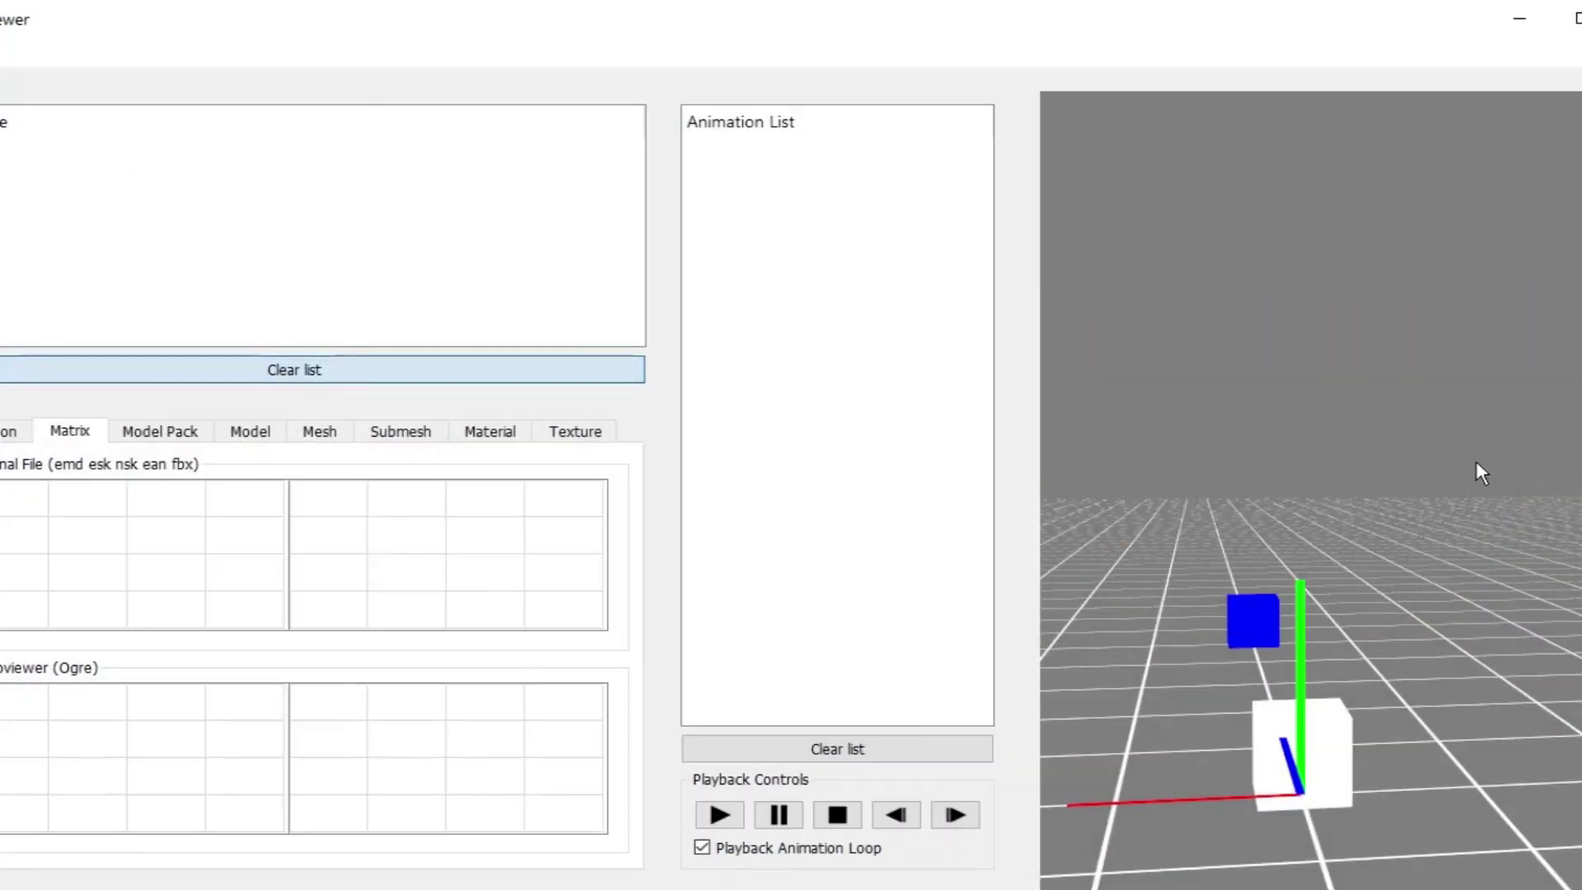
{"action": "key", "text": "alt+Tab"}
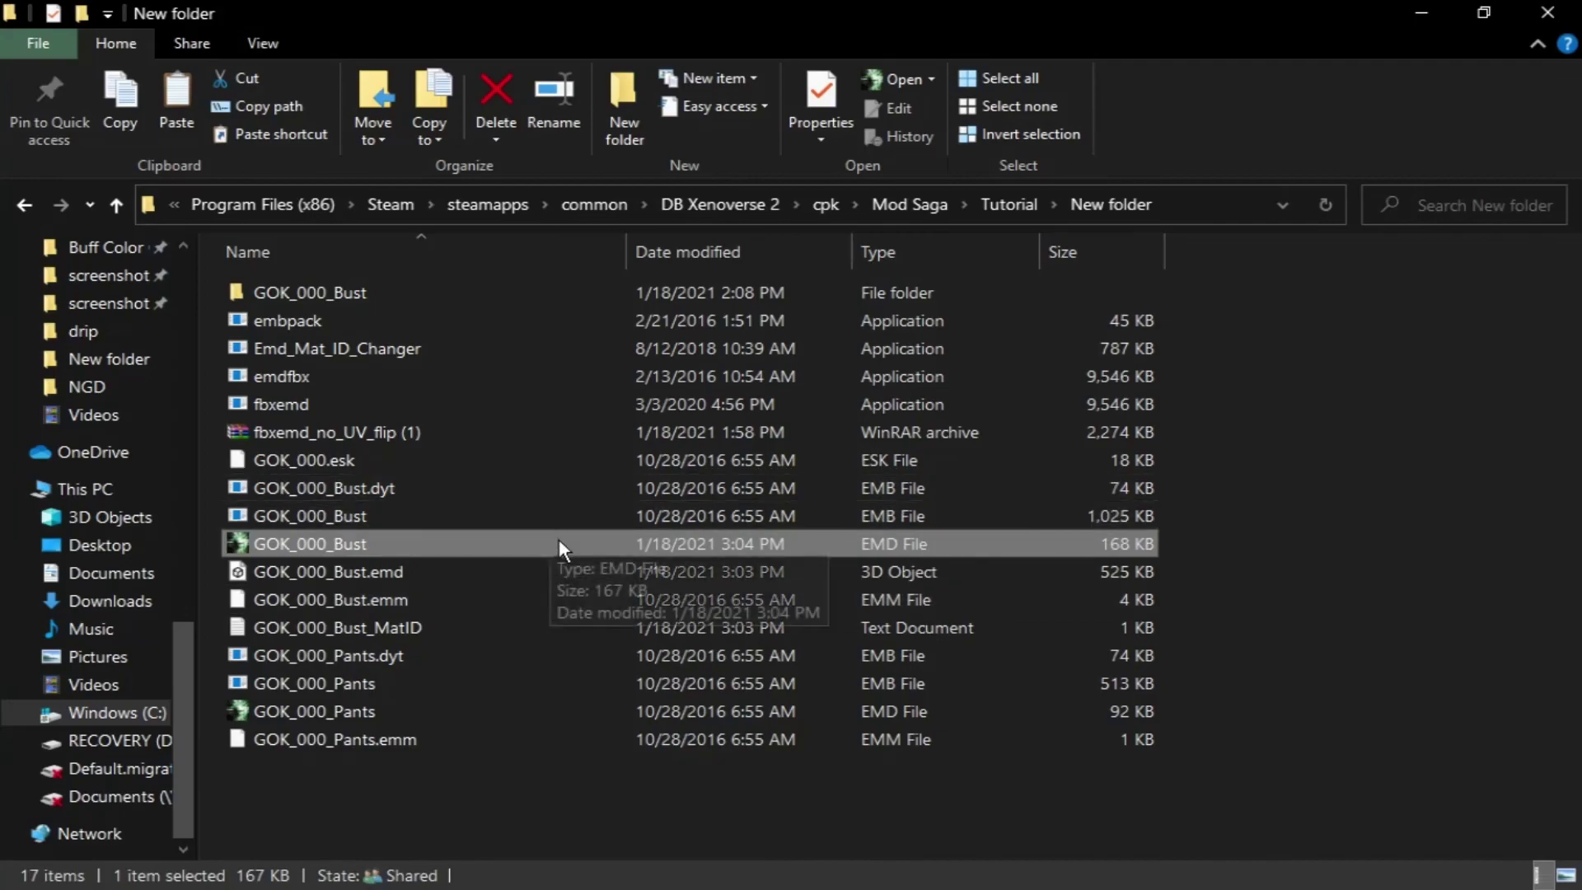
{"action": "mouse_move", "coordinate": [559, 540]}
{"action": "left_mouse_down"}
{"action": "mouse_move", "coordinate": [1533, 297]}
{"action": "mouse_move", "coordinate": [1365, 387]}
{"action": "left_mouse_up"}
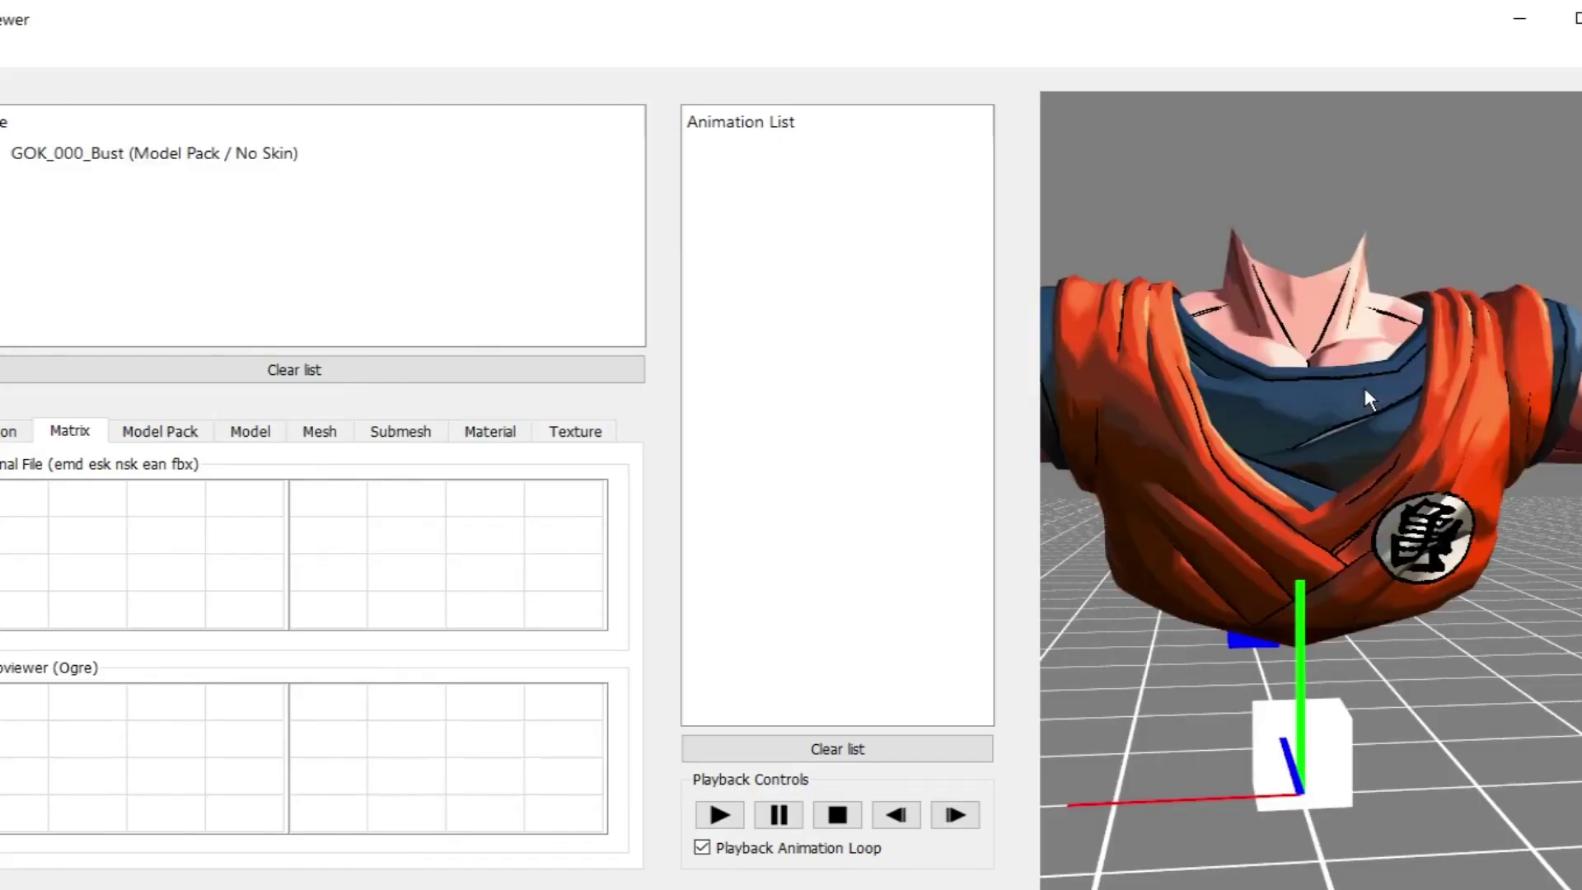
{"action": "scroll", "coordinate": [1272, 465], "scroll_direction": "up", "scroll_amount": 3}
{"action": "scroll", "coordinate": [1281, 466], "scroll_direction": "down", "scroll_amount": 6}
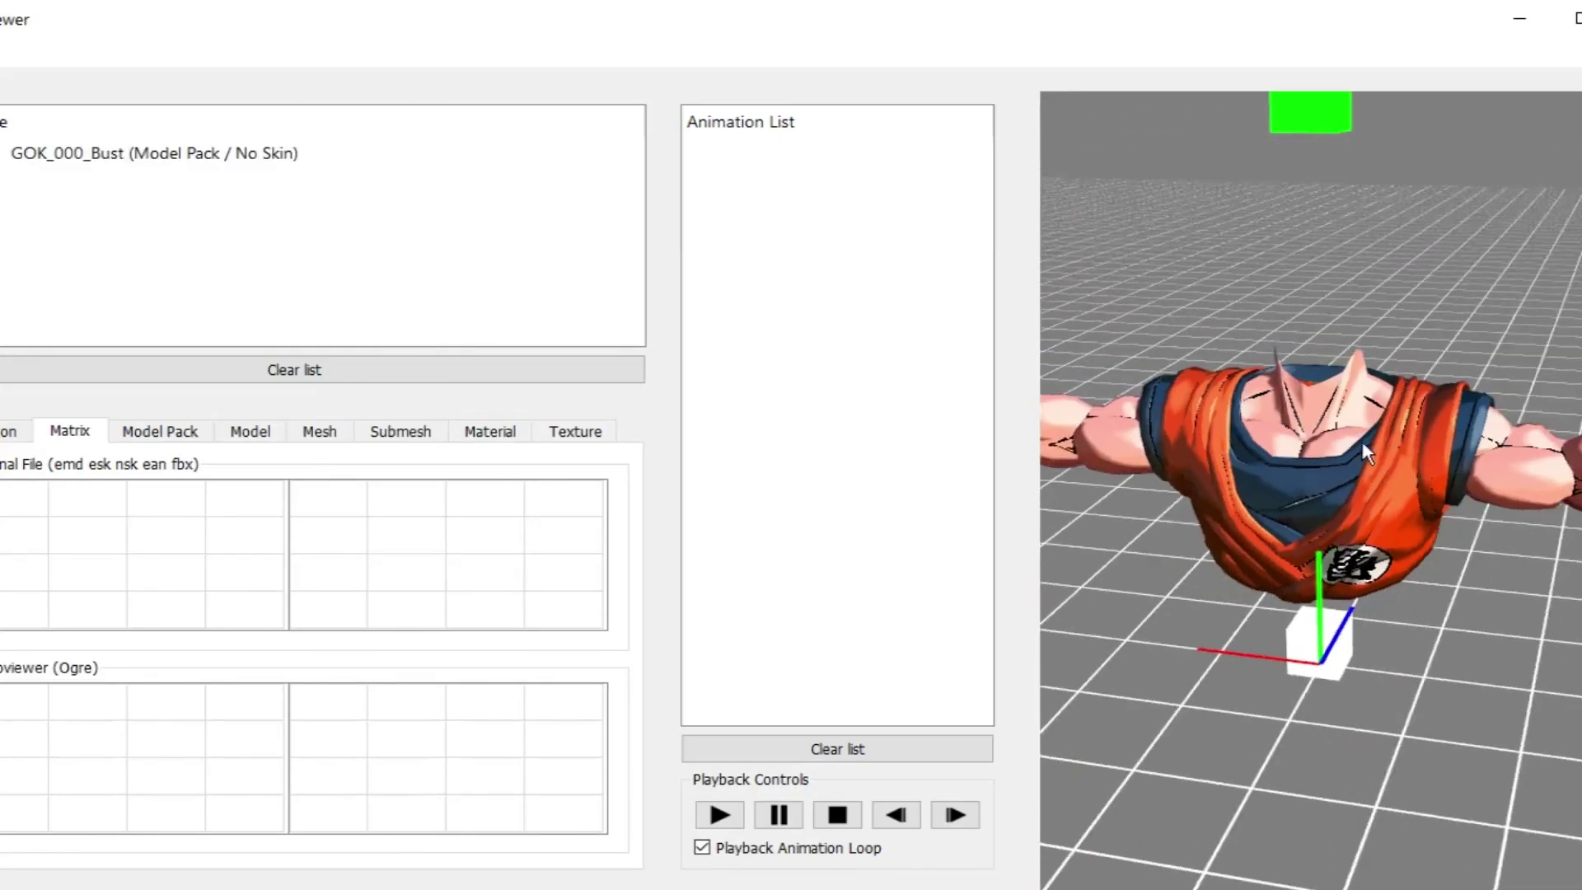
{"action": "mouse_move", "coordinate": [1281, 466]}
{"action": "middle_mouse_down"}
{"action": "mouse_move", "coordinate": [1445, 391]}
{"action": "mouse_move", "coordinate": [1200, 328]}
{"action": "mouse_move", "coordinate": [1315, 498]}
{"action": "mouse_move", "coordinate": [1342, 443]}
{"action": "middle_mouse_up"}
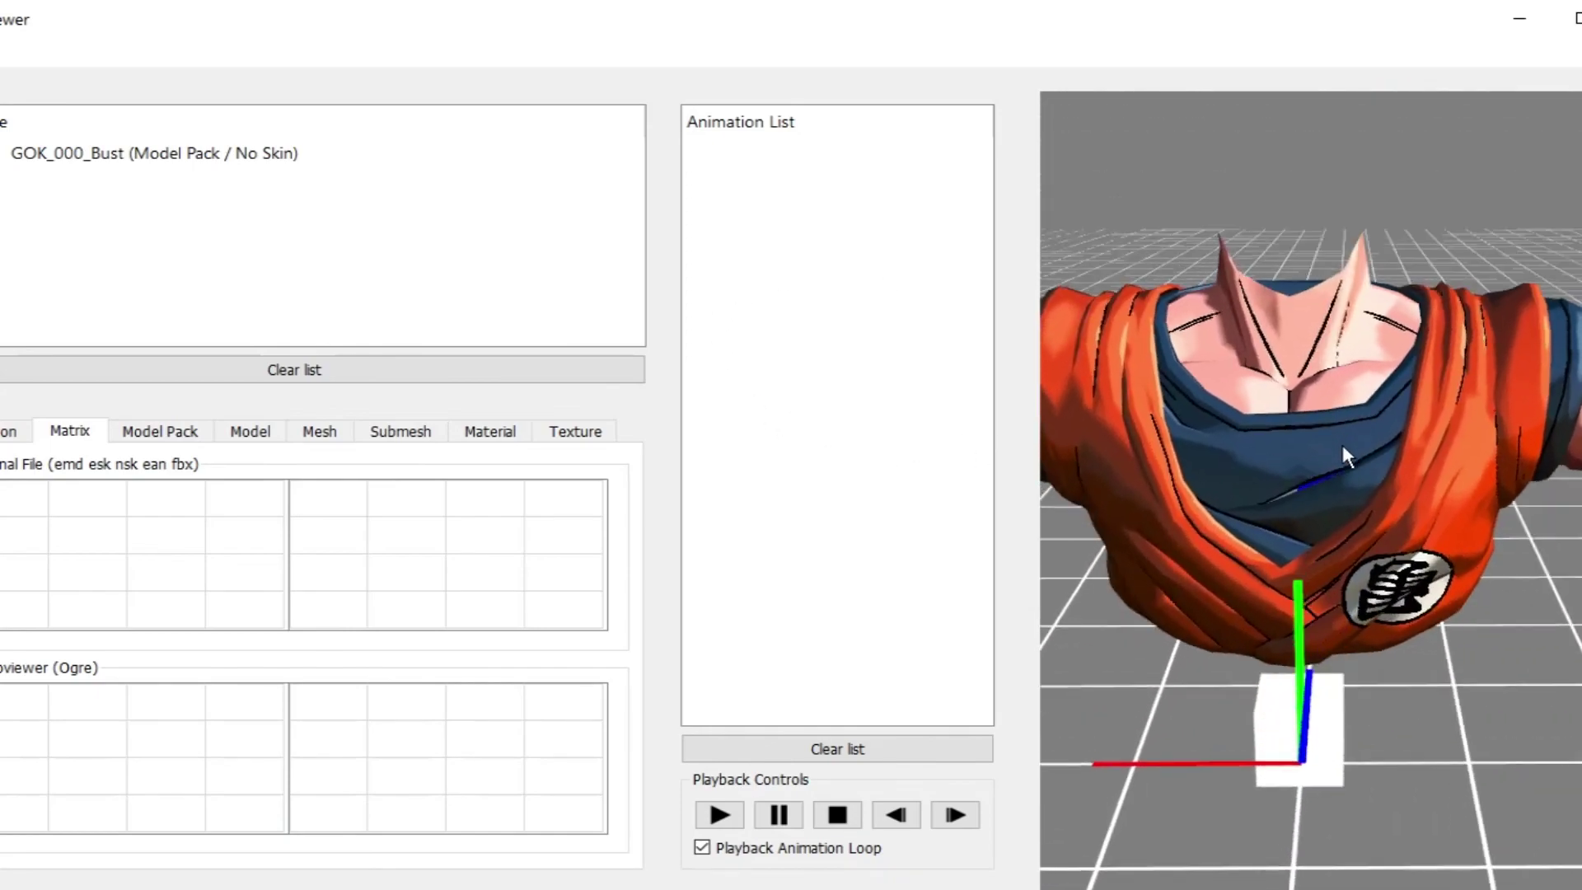